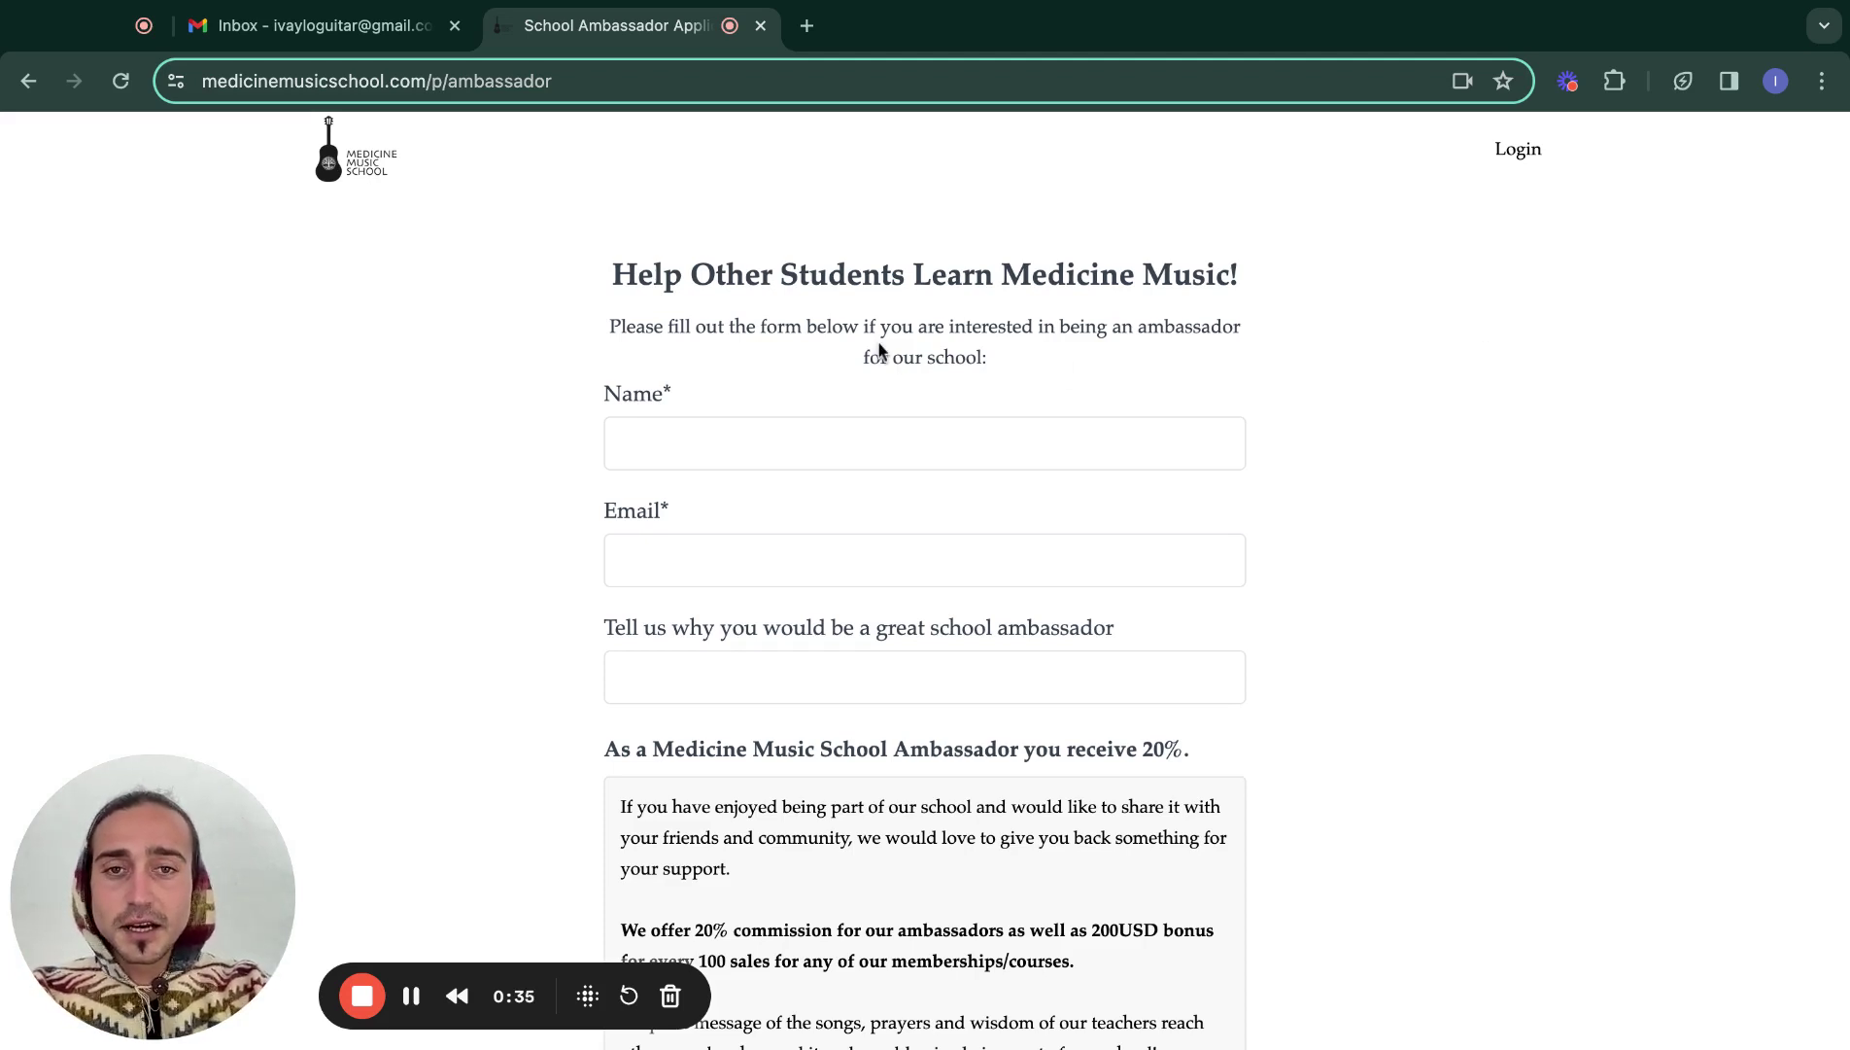
scroll(867, 359, down, 1)
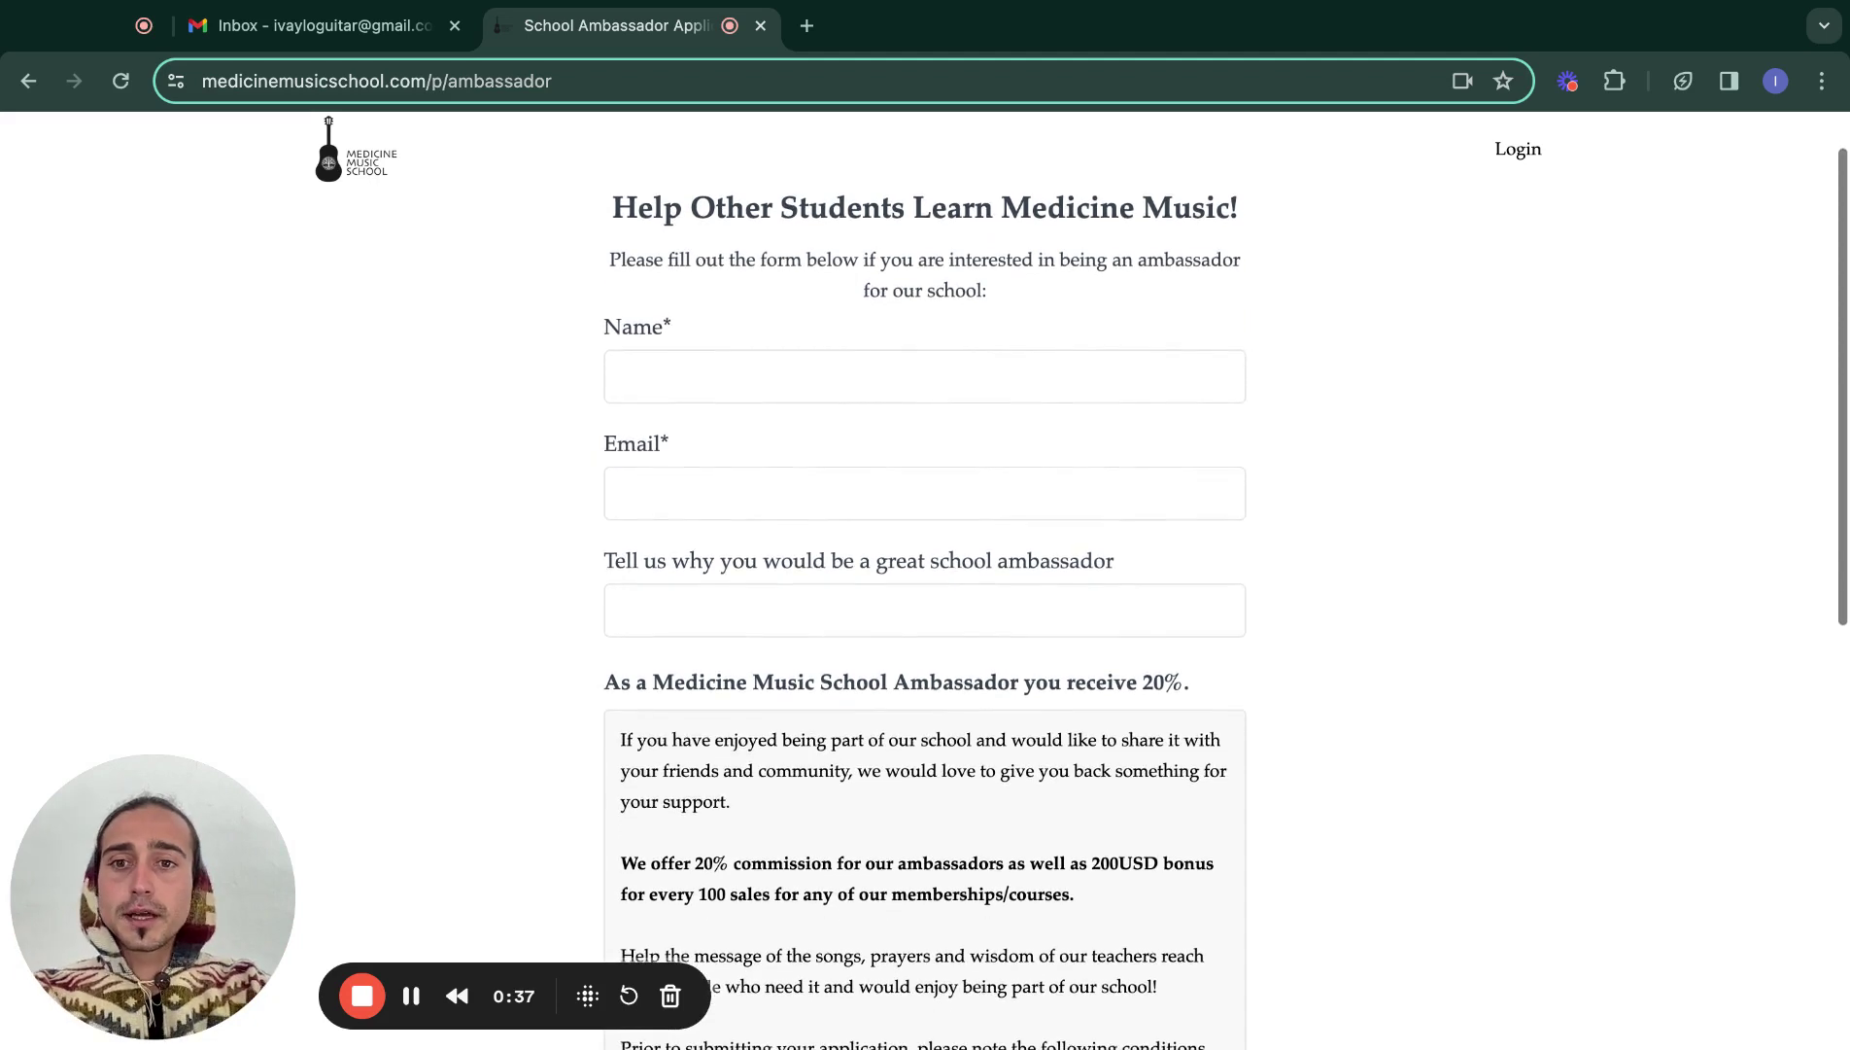
Fill in the autofilled name, the email address, and the reason "Because of my love for medicine music!".
click(807, 373)
click(791, 406)
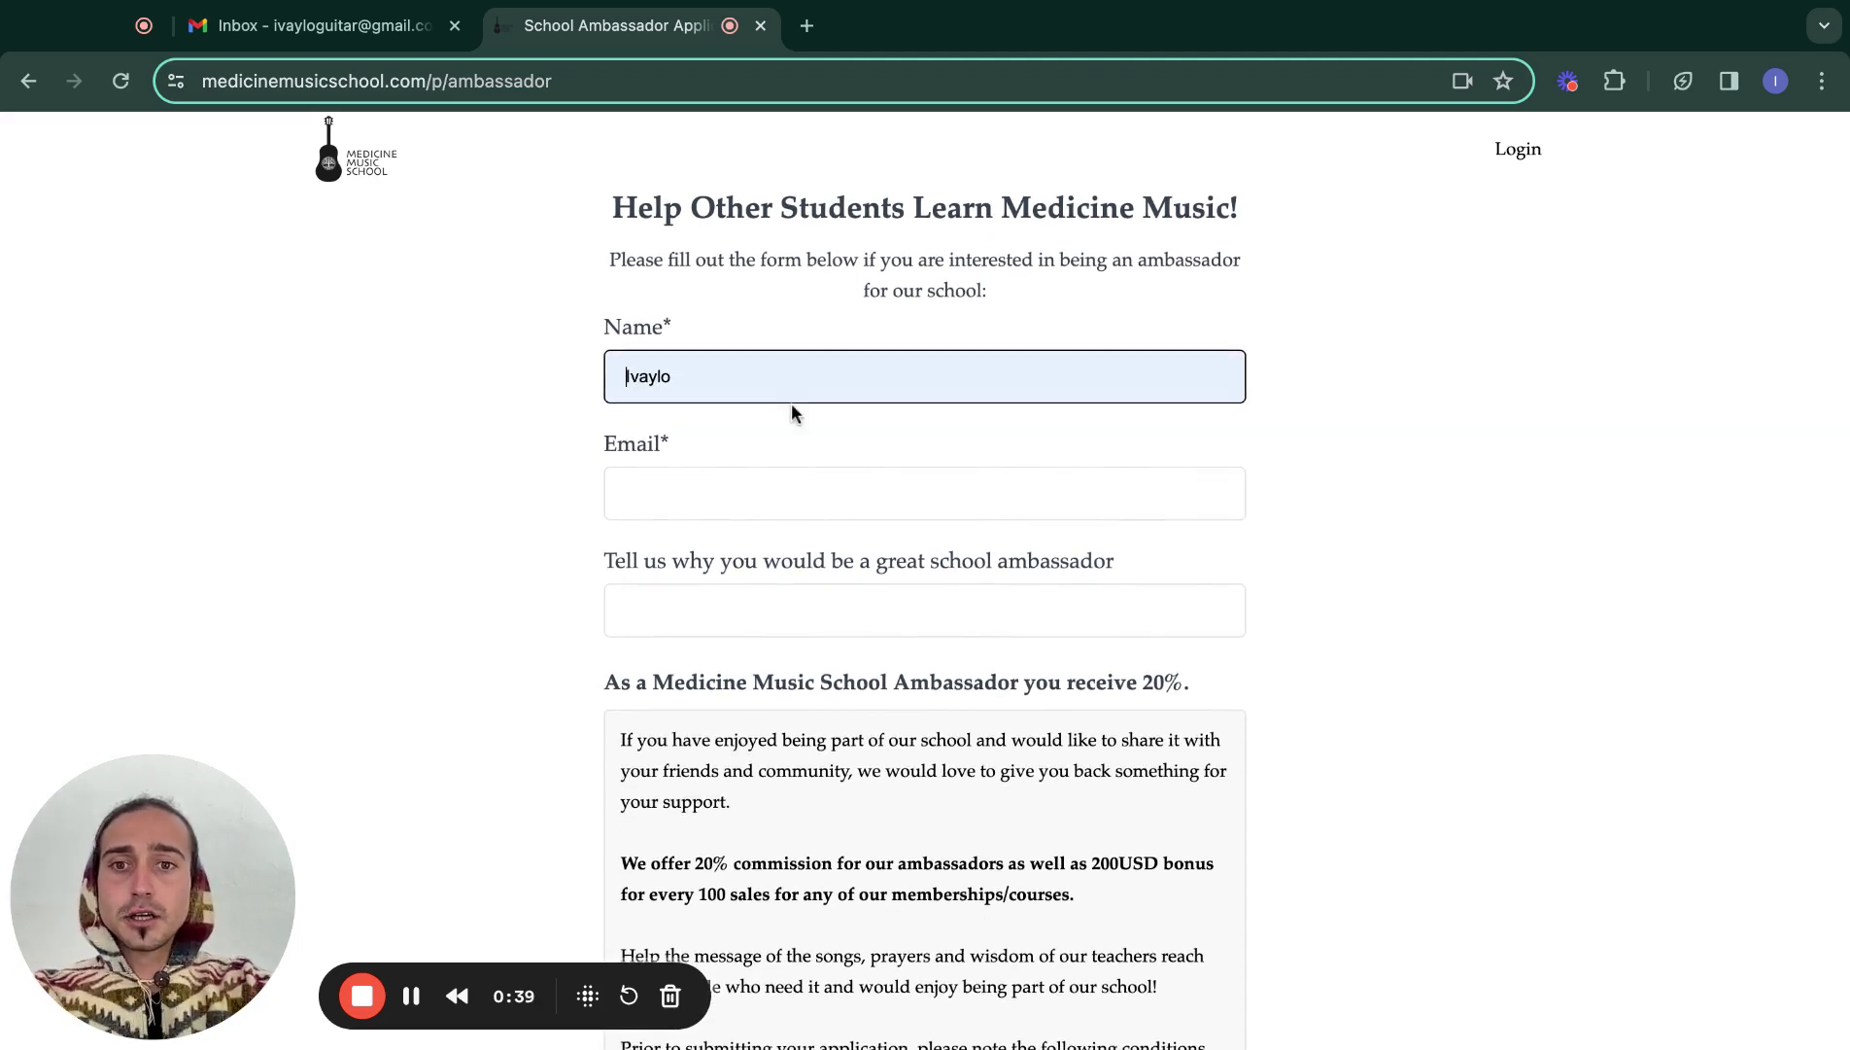
click(760, 483)
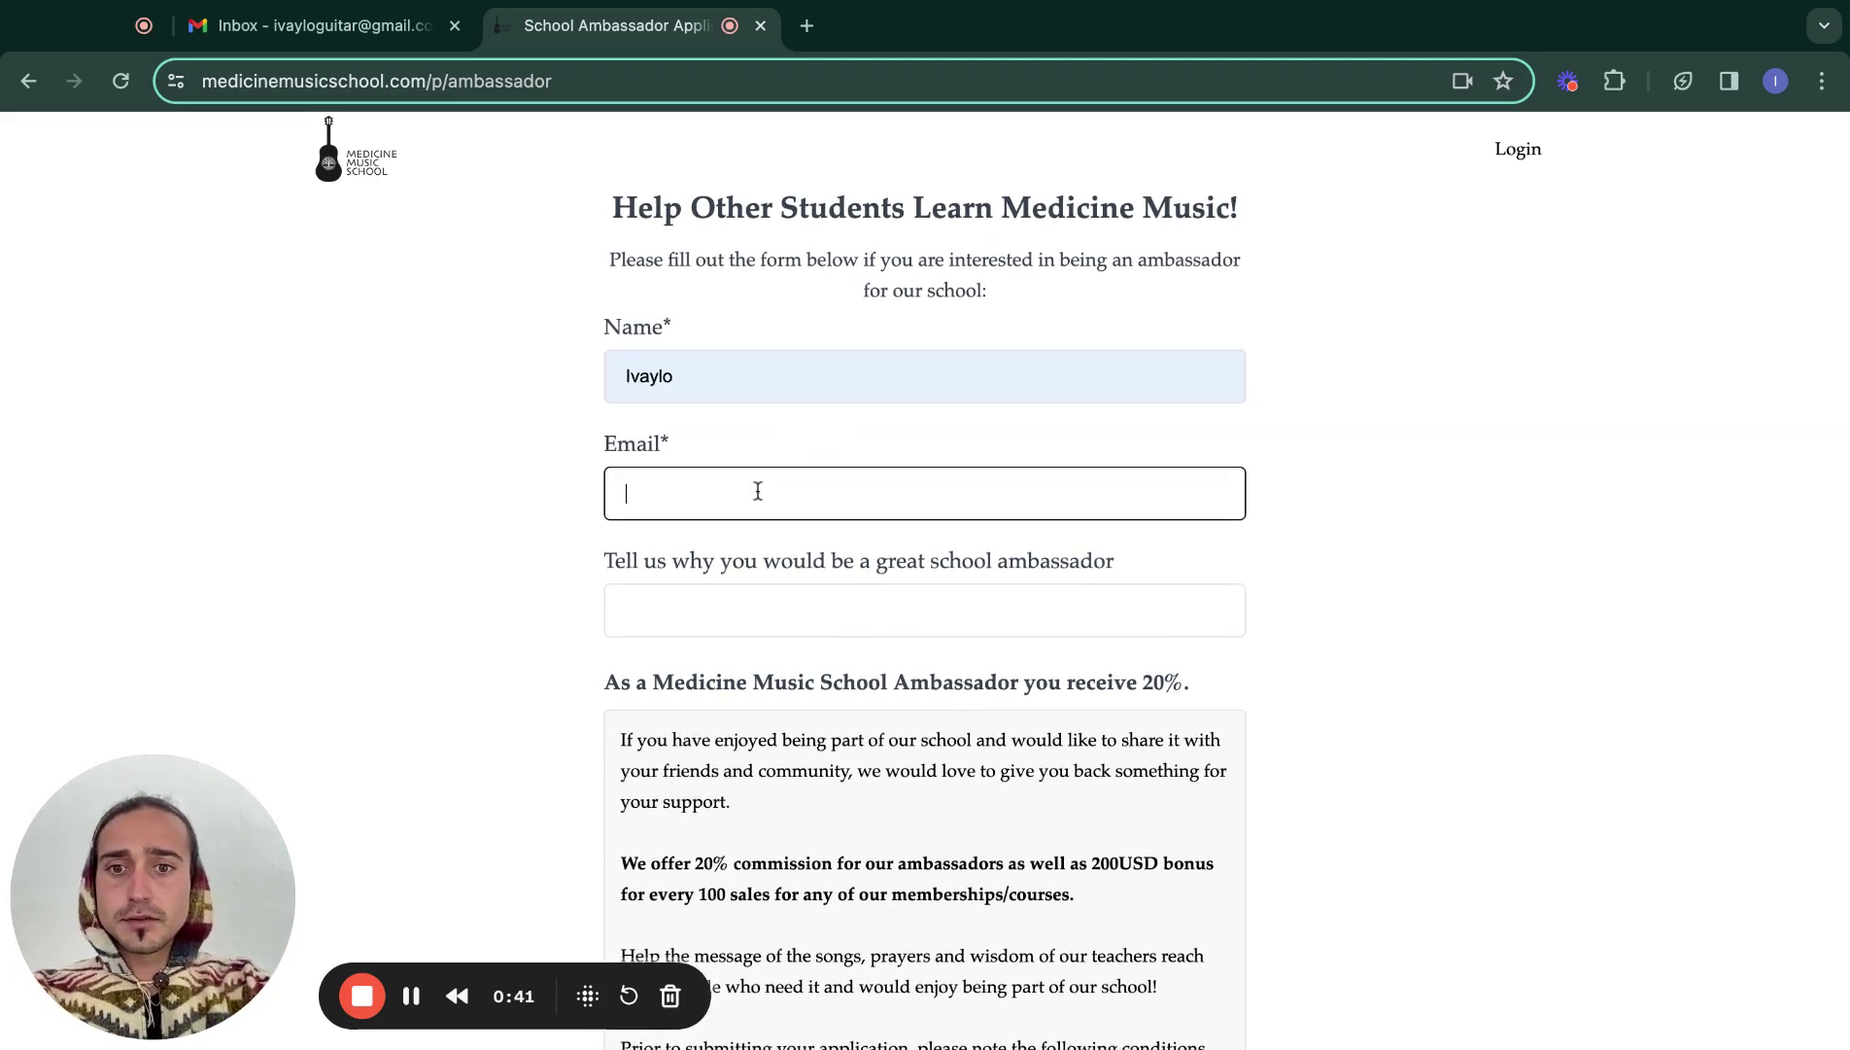
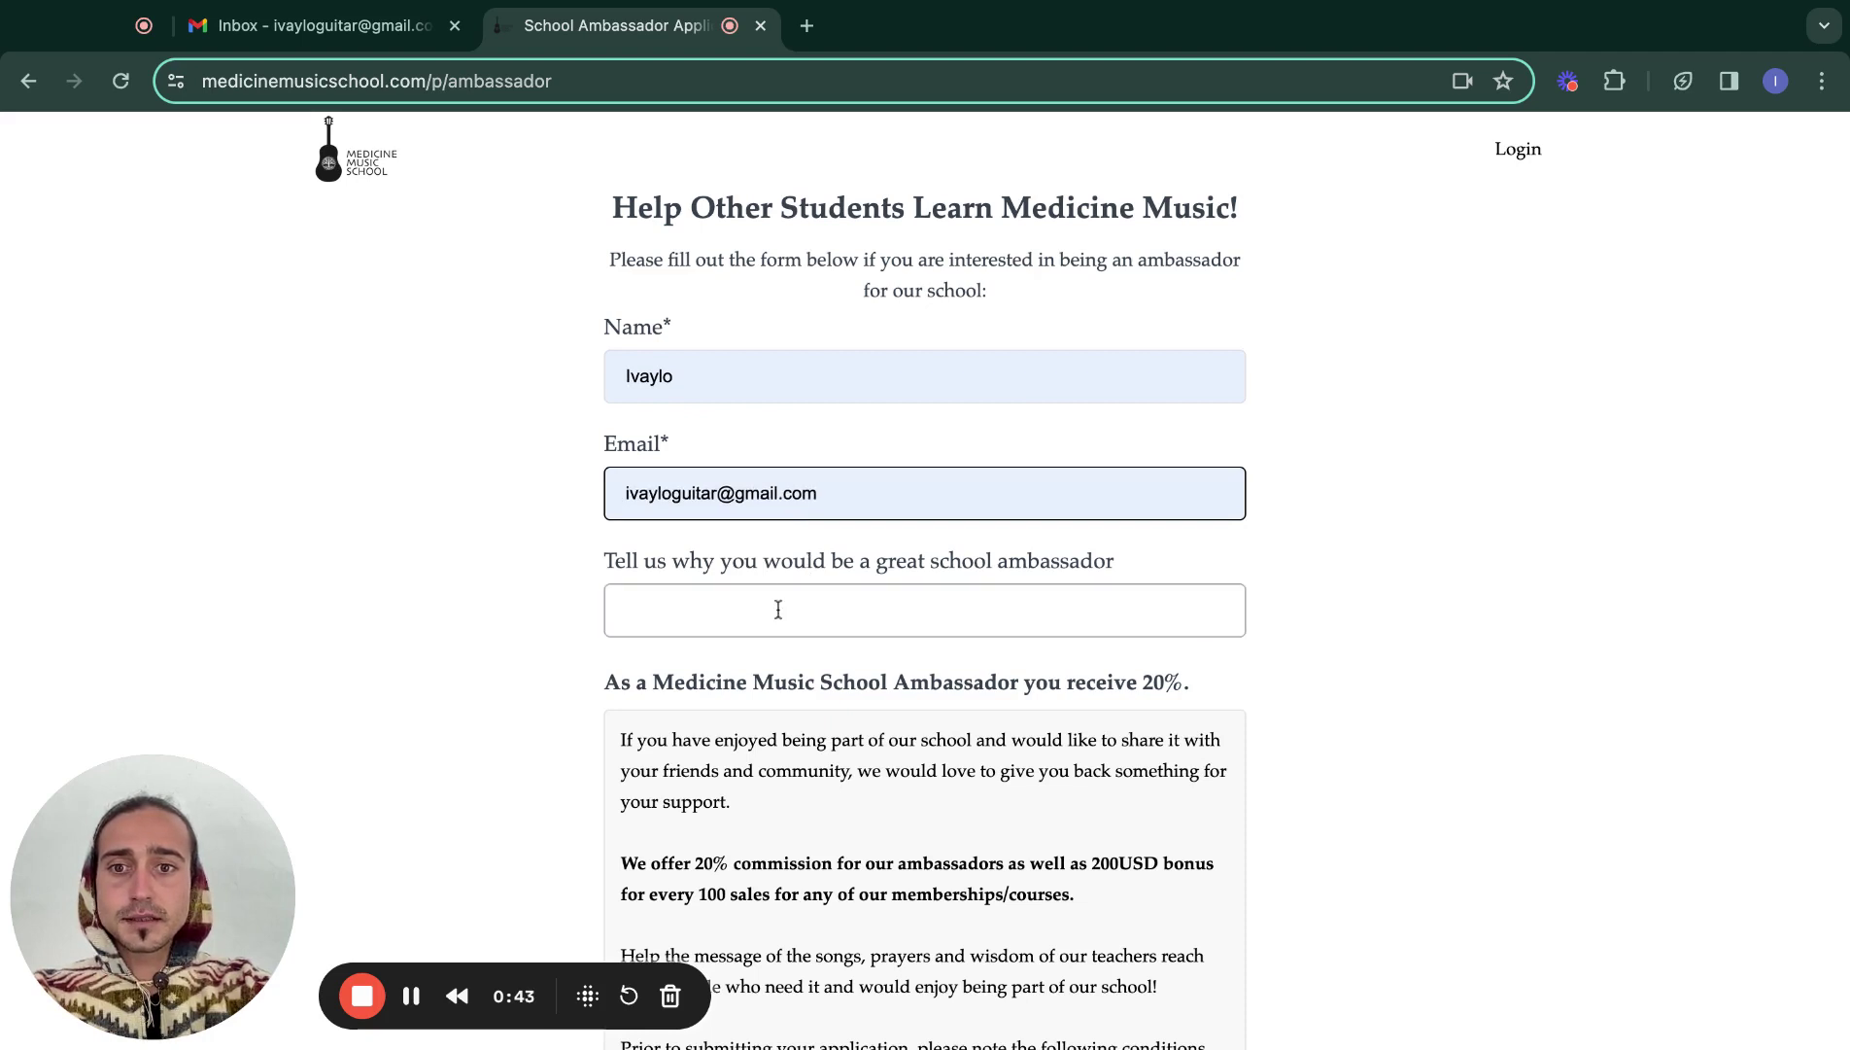
click(778, 608)
text(Becaus)
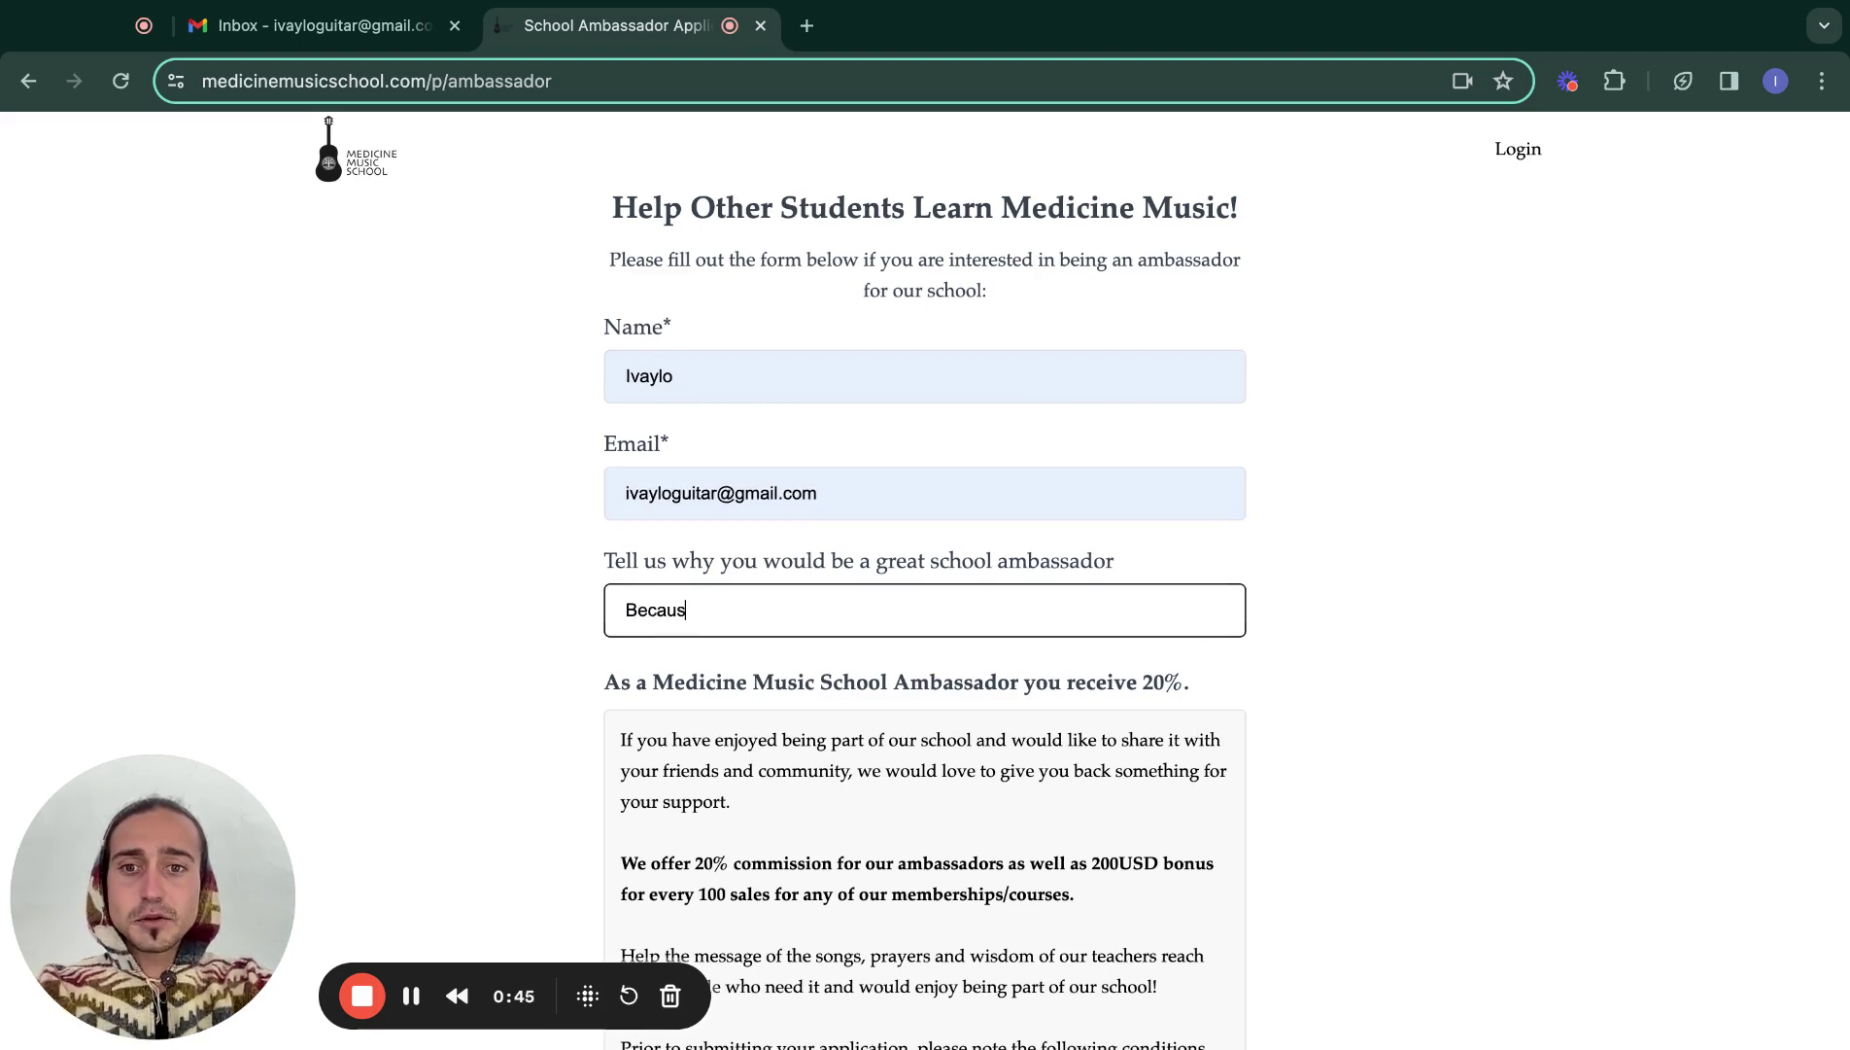
text(e o)
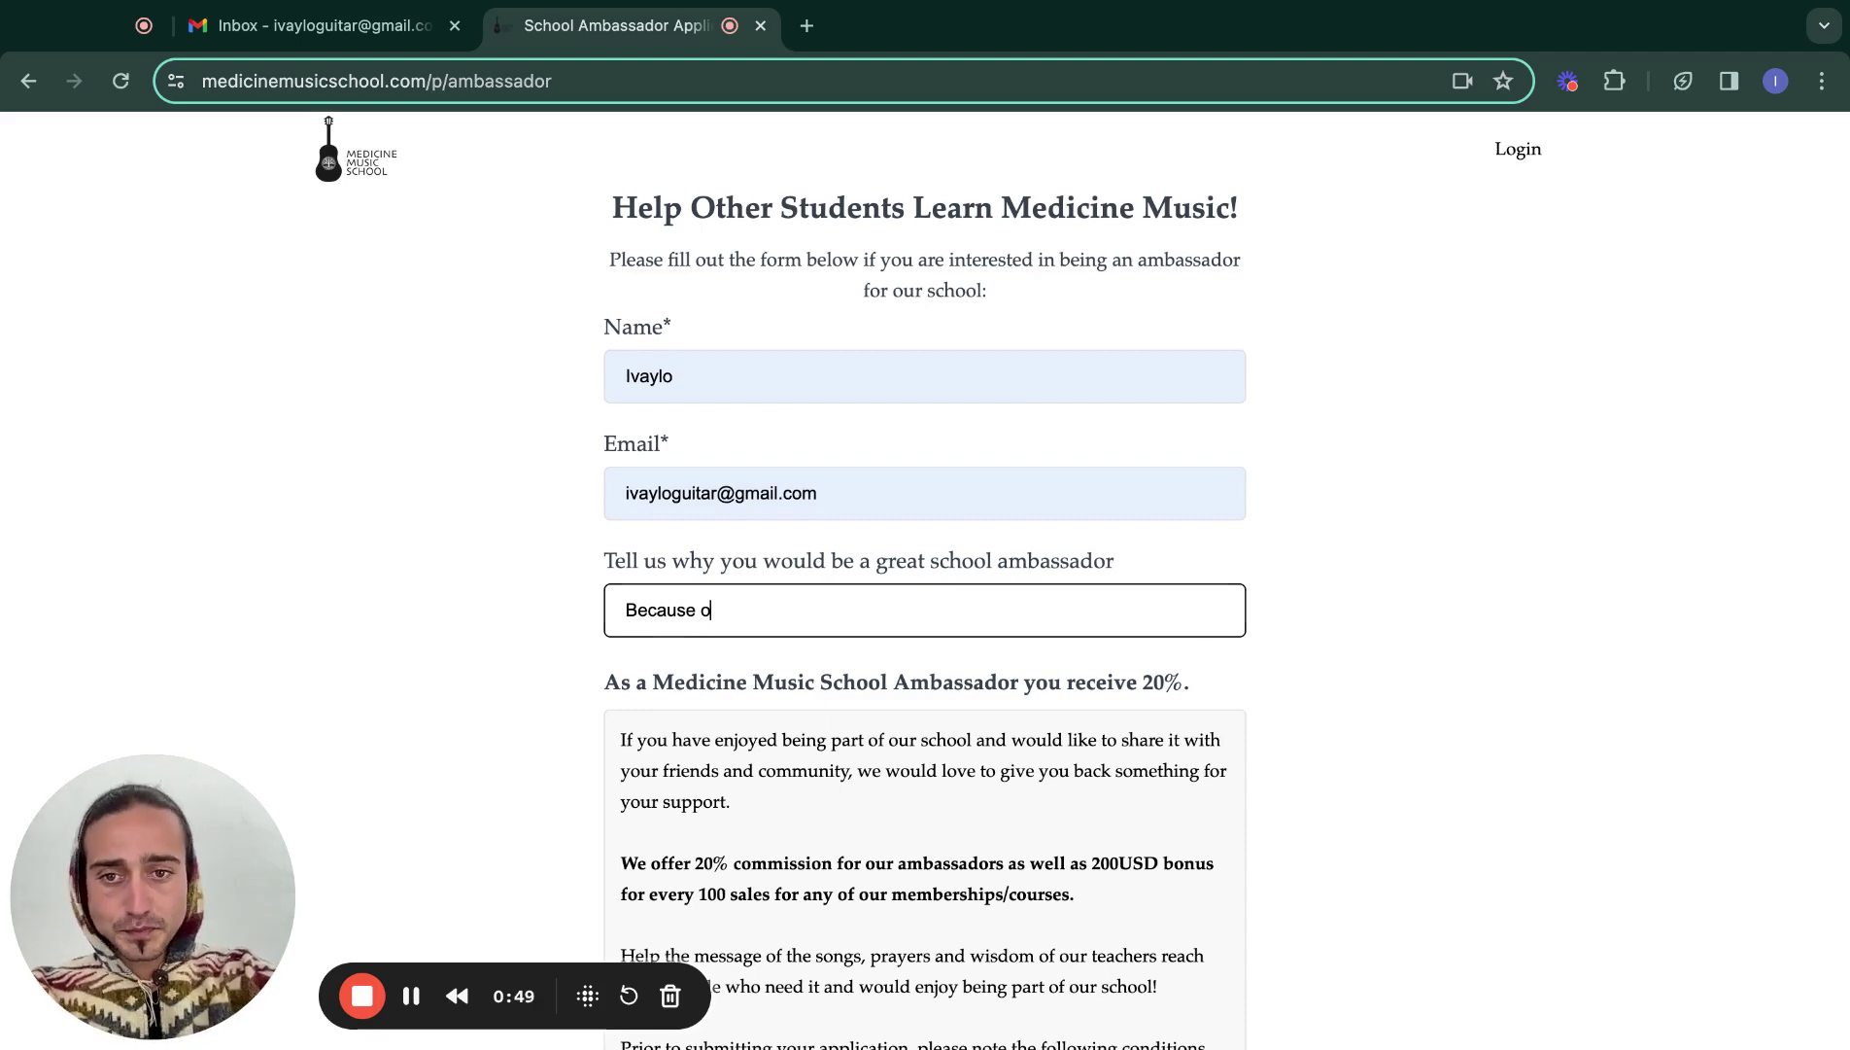
text(f my lo)
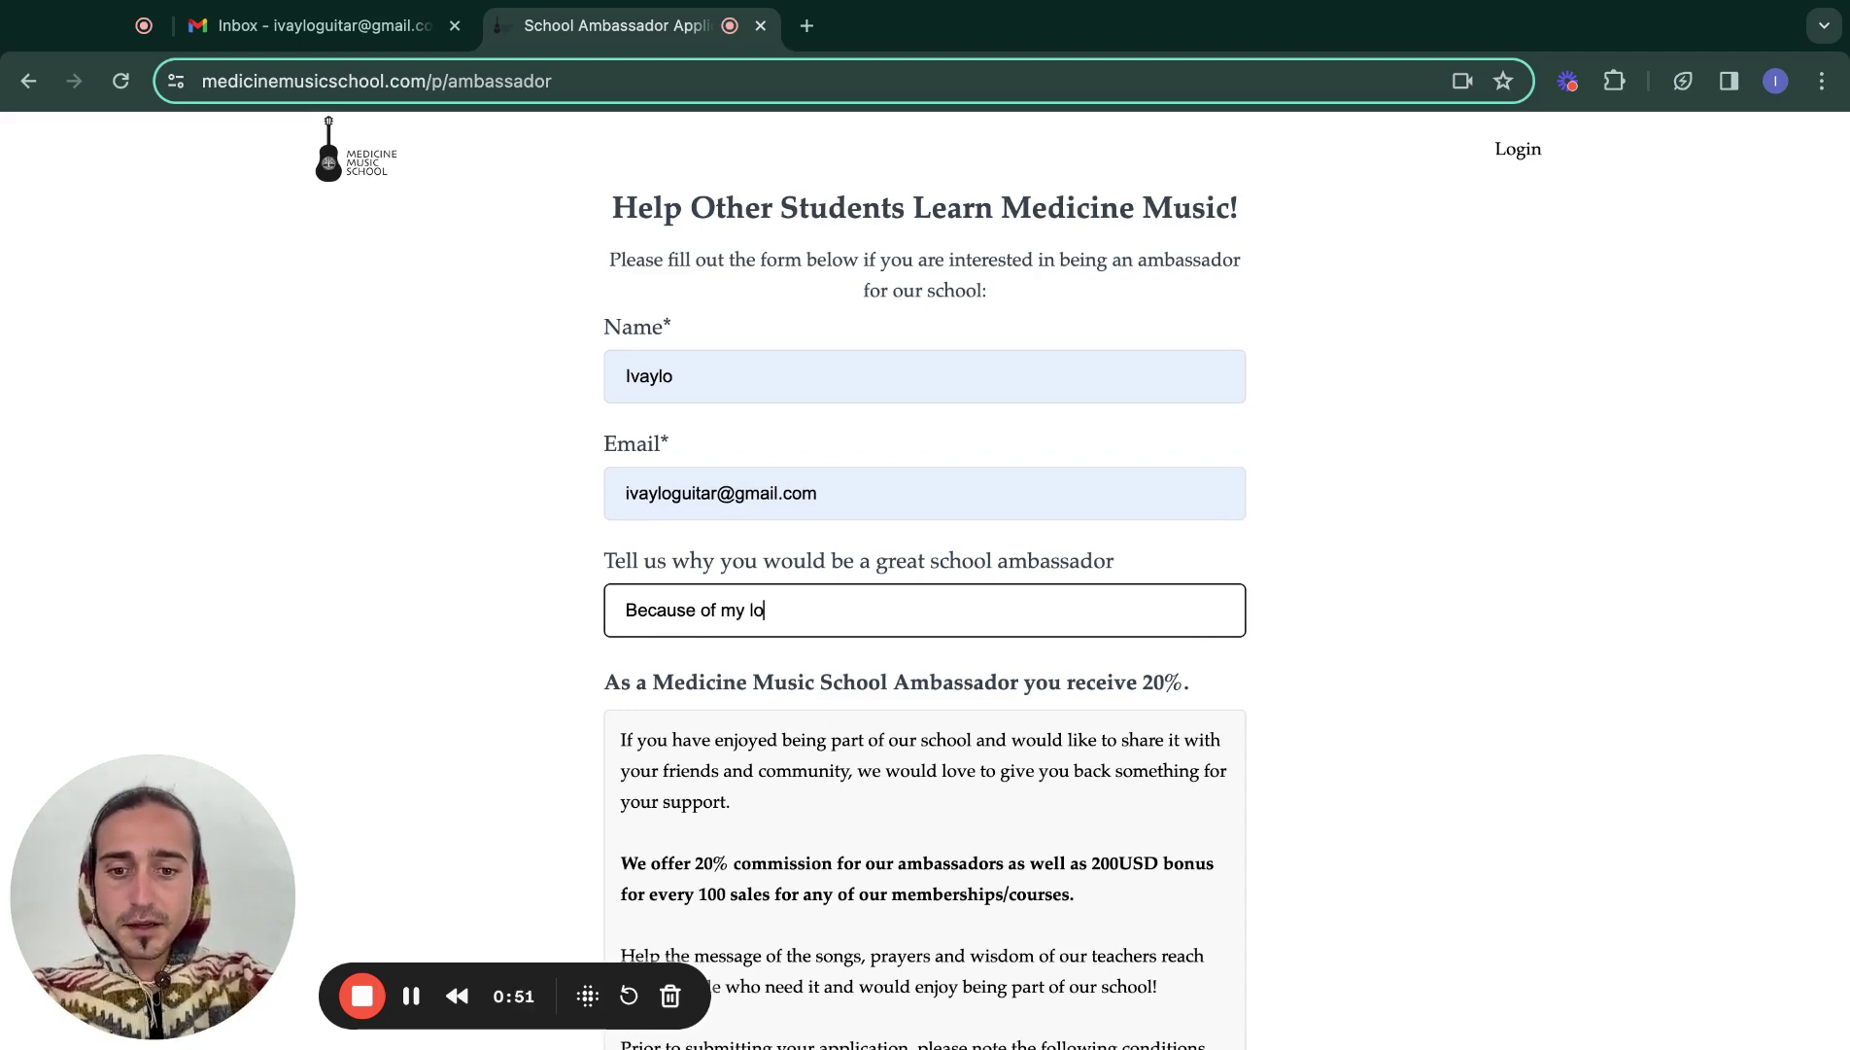
text(ve for medicine musi)
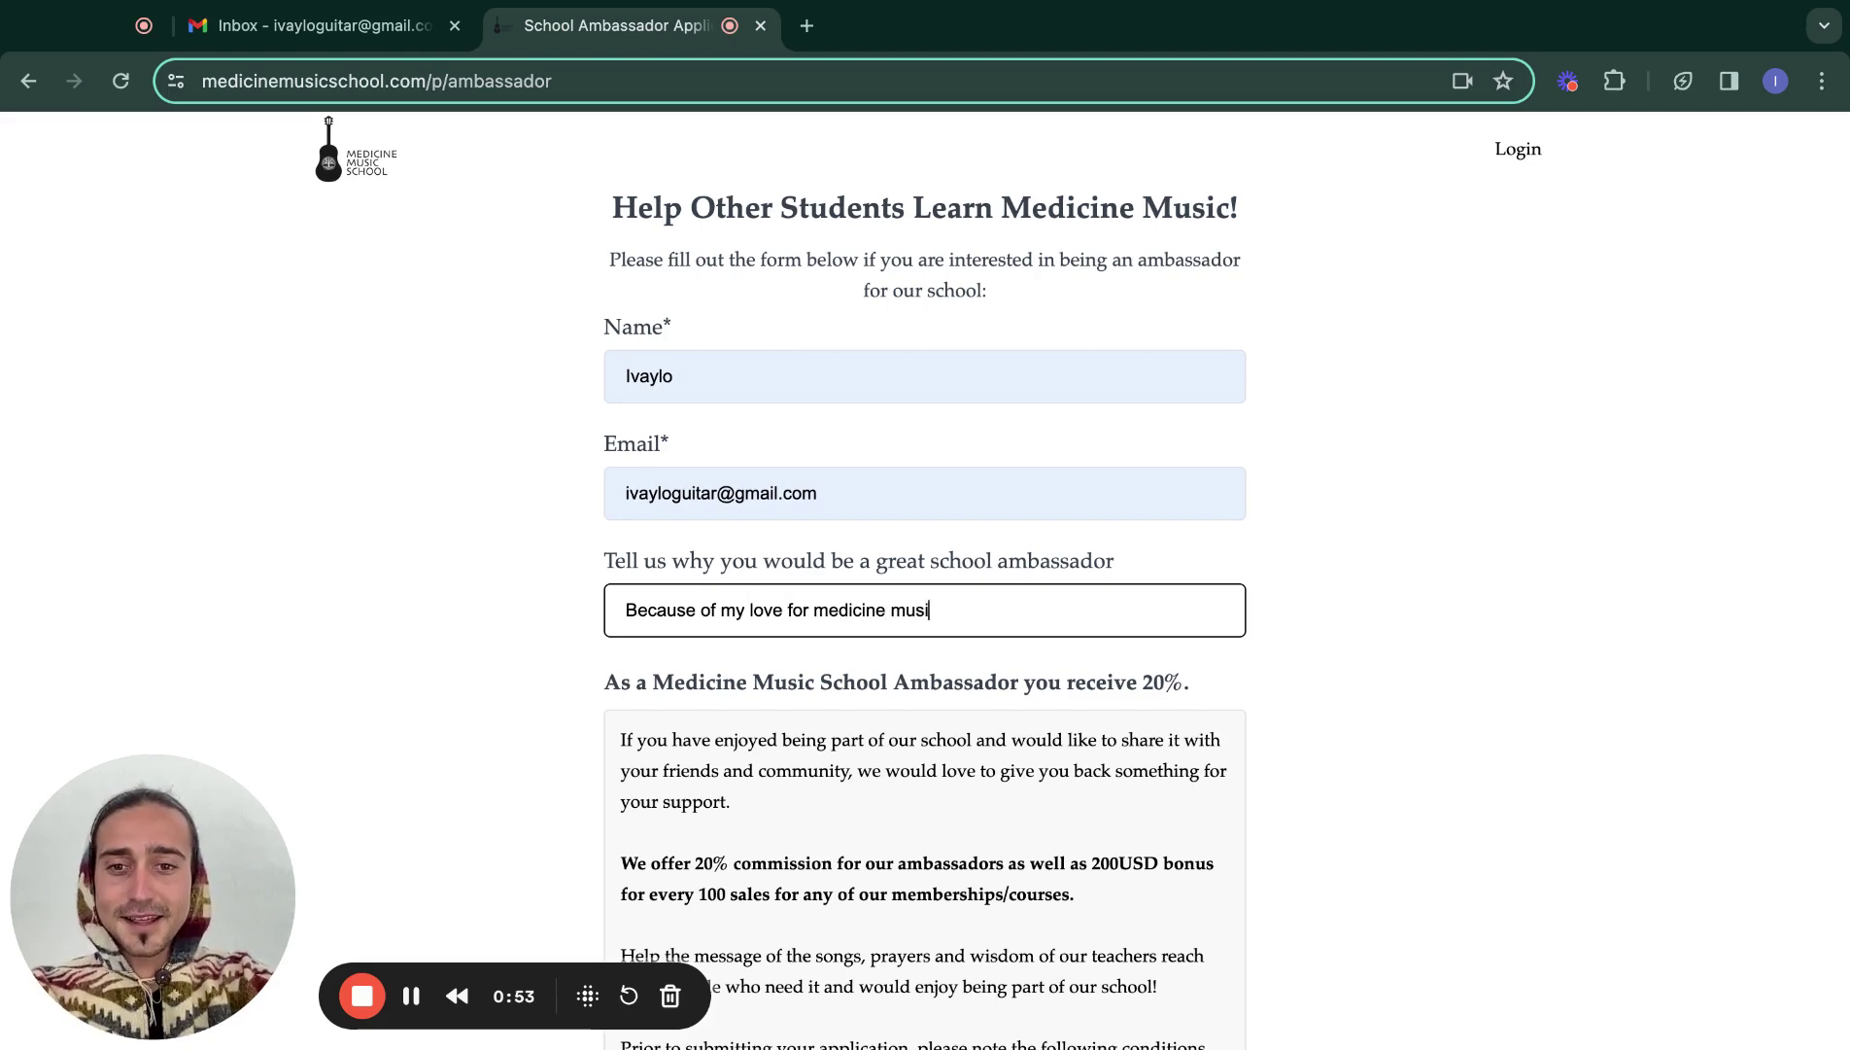
text(c!)
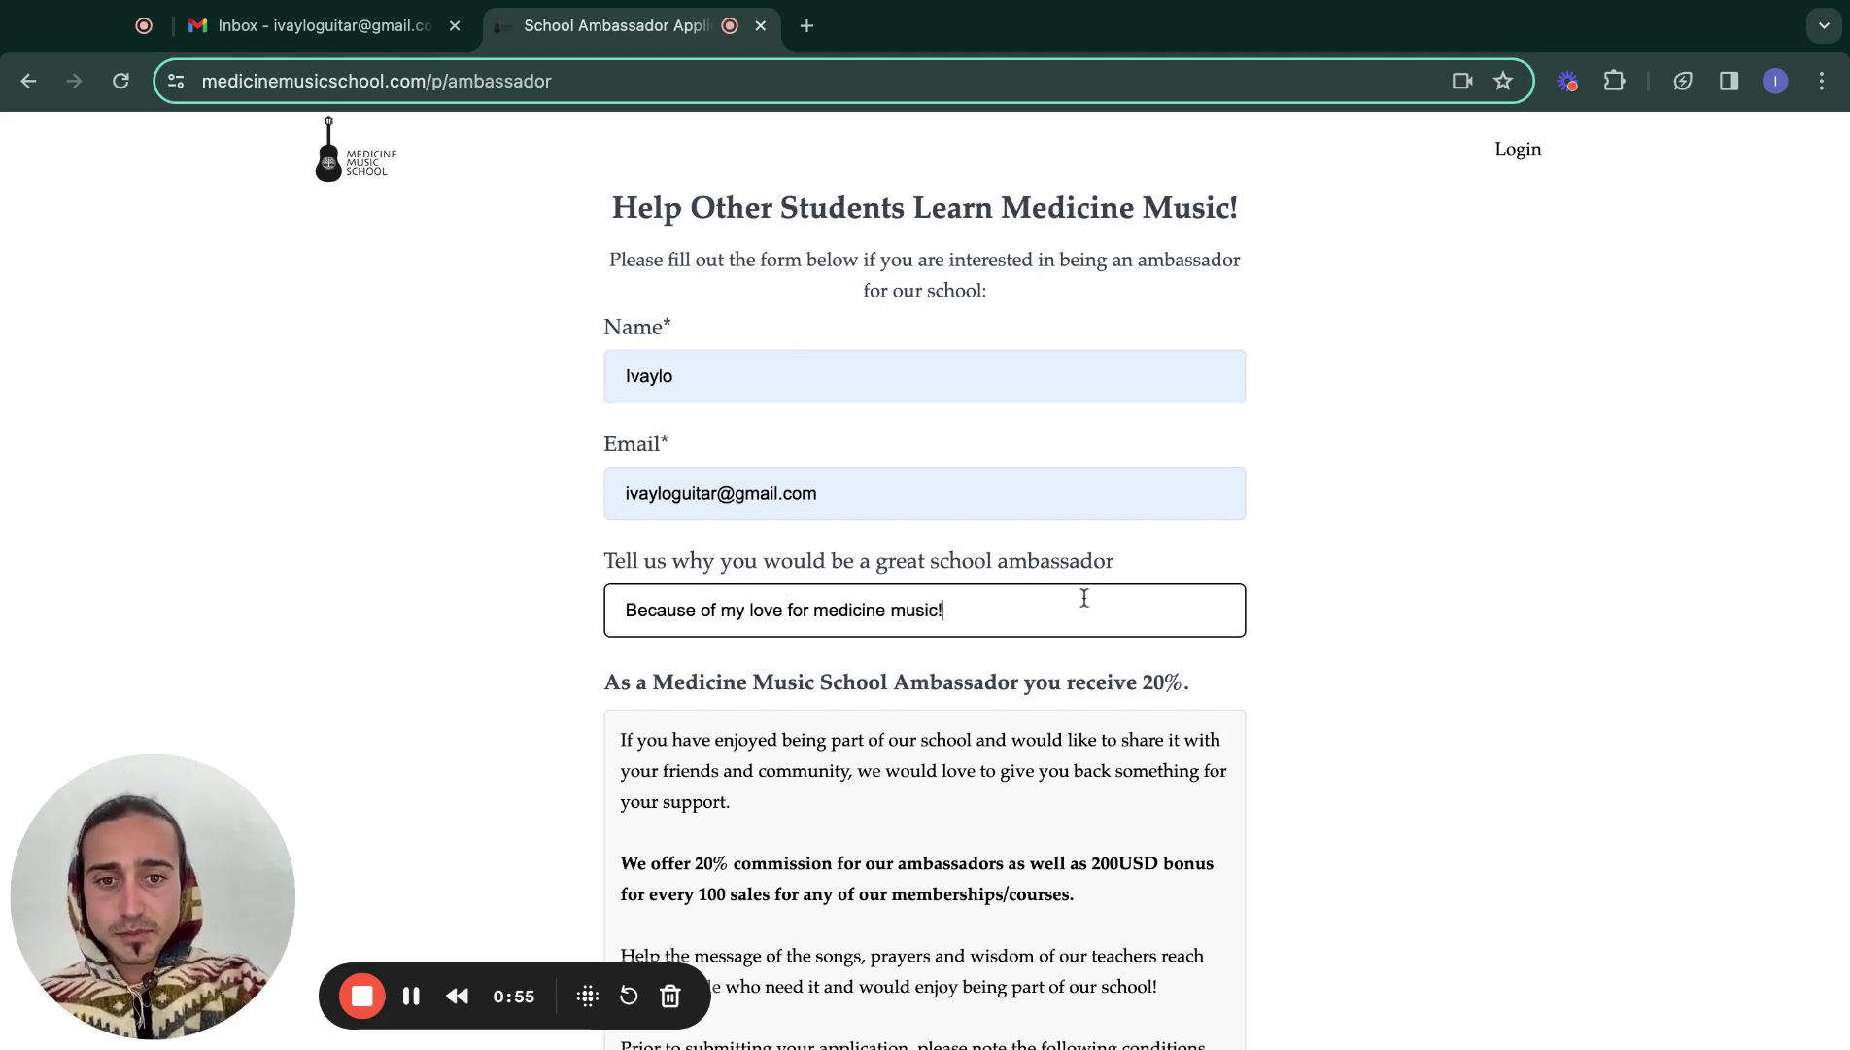
scroll(1084, 597, down, 2)
scroll(1084, 598, down, 2)
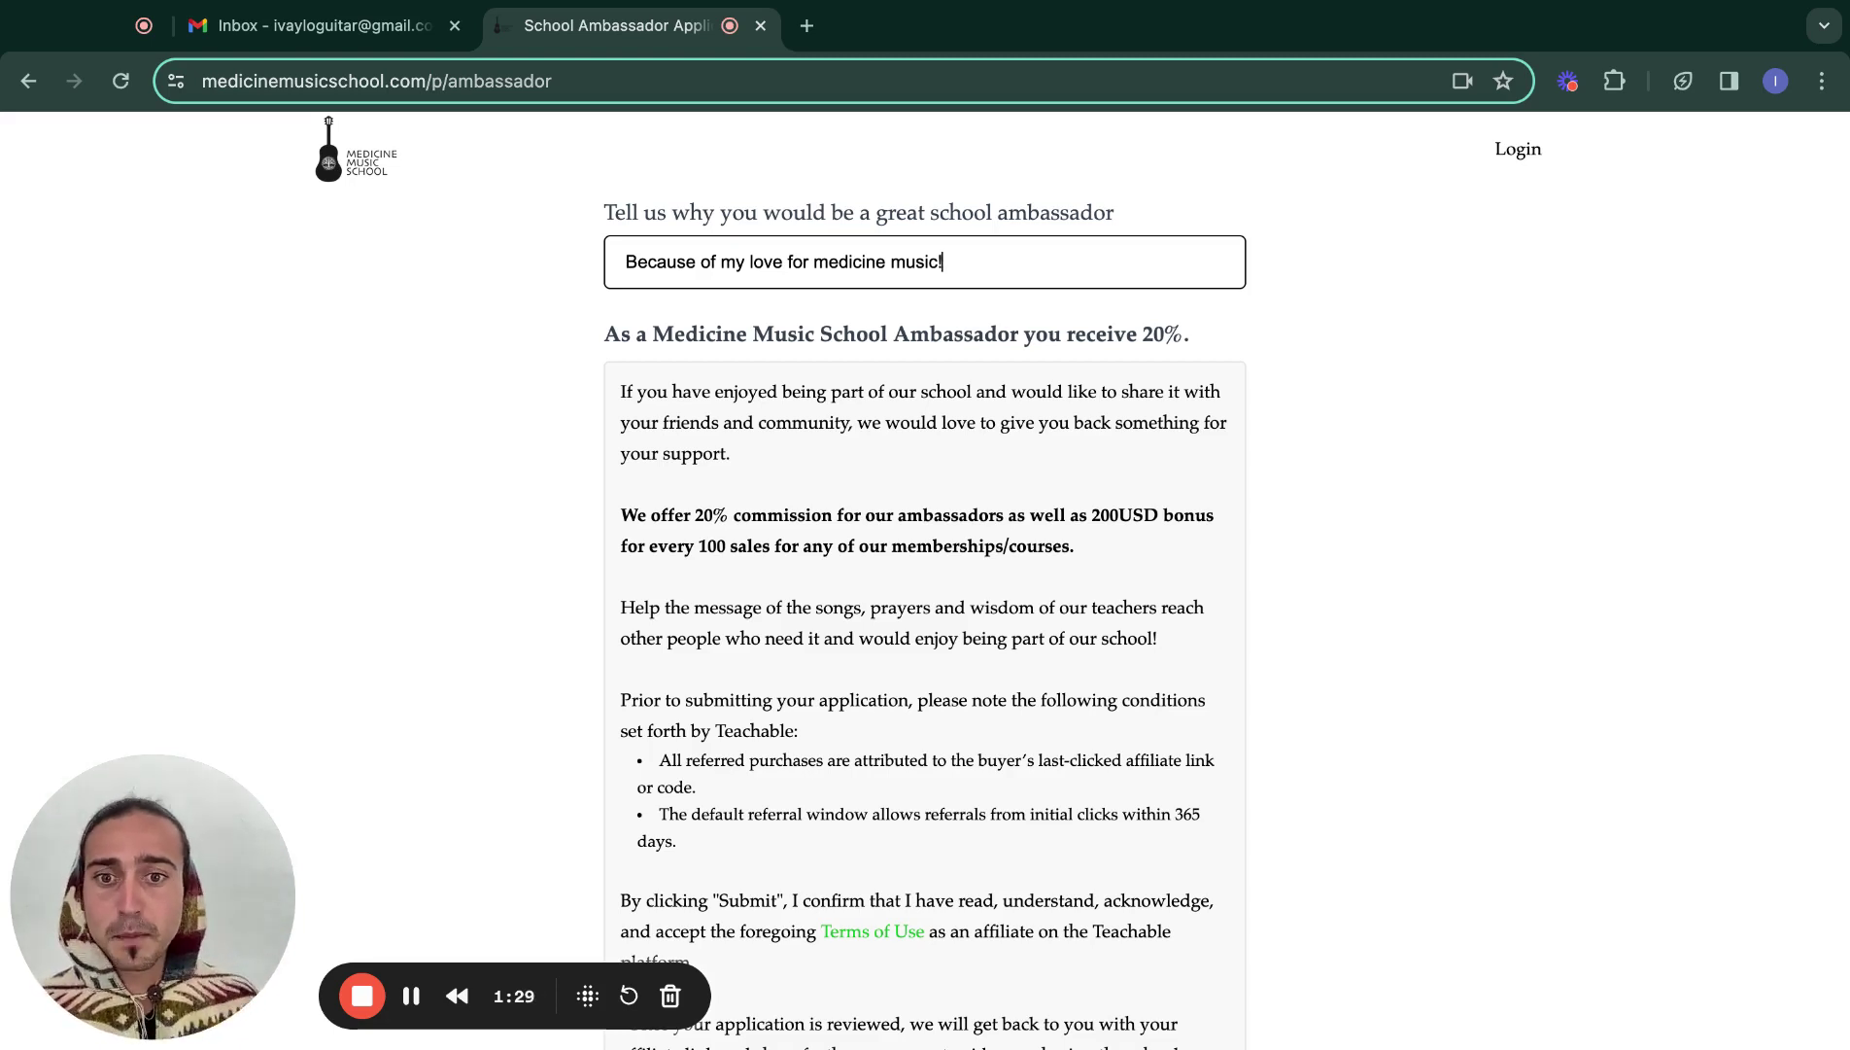
scroll(926, 608, down, 1)
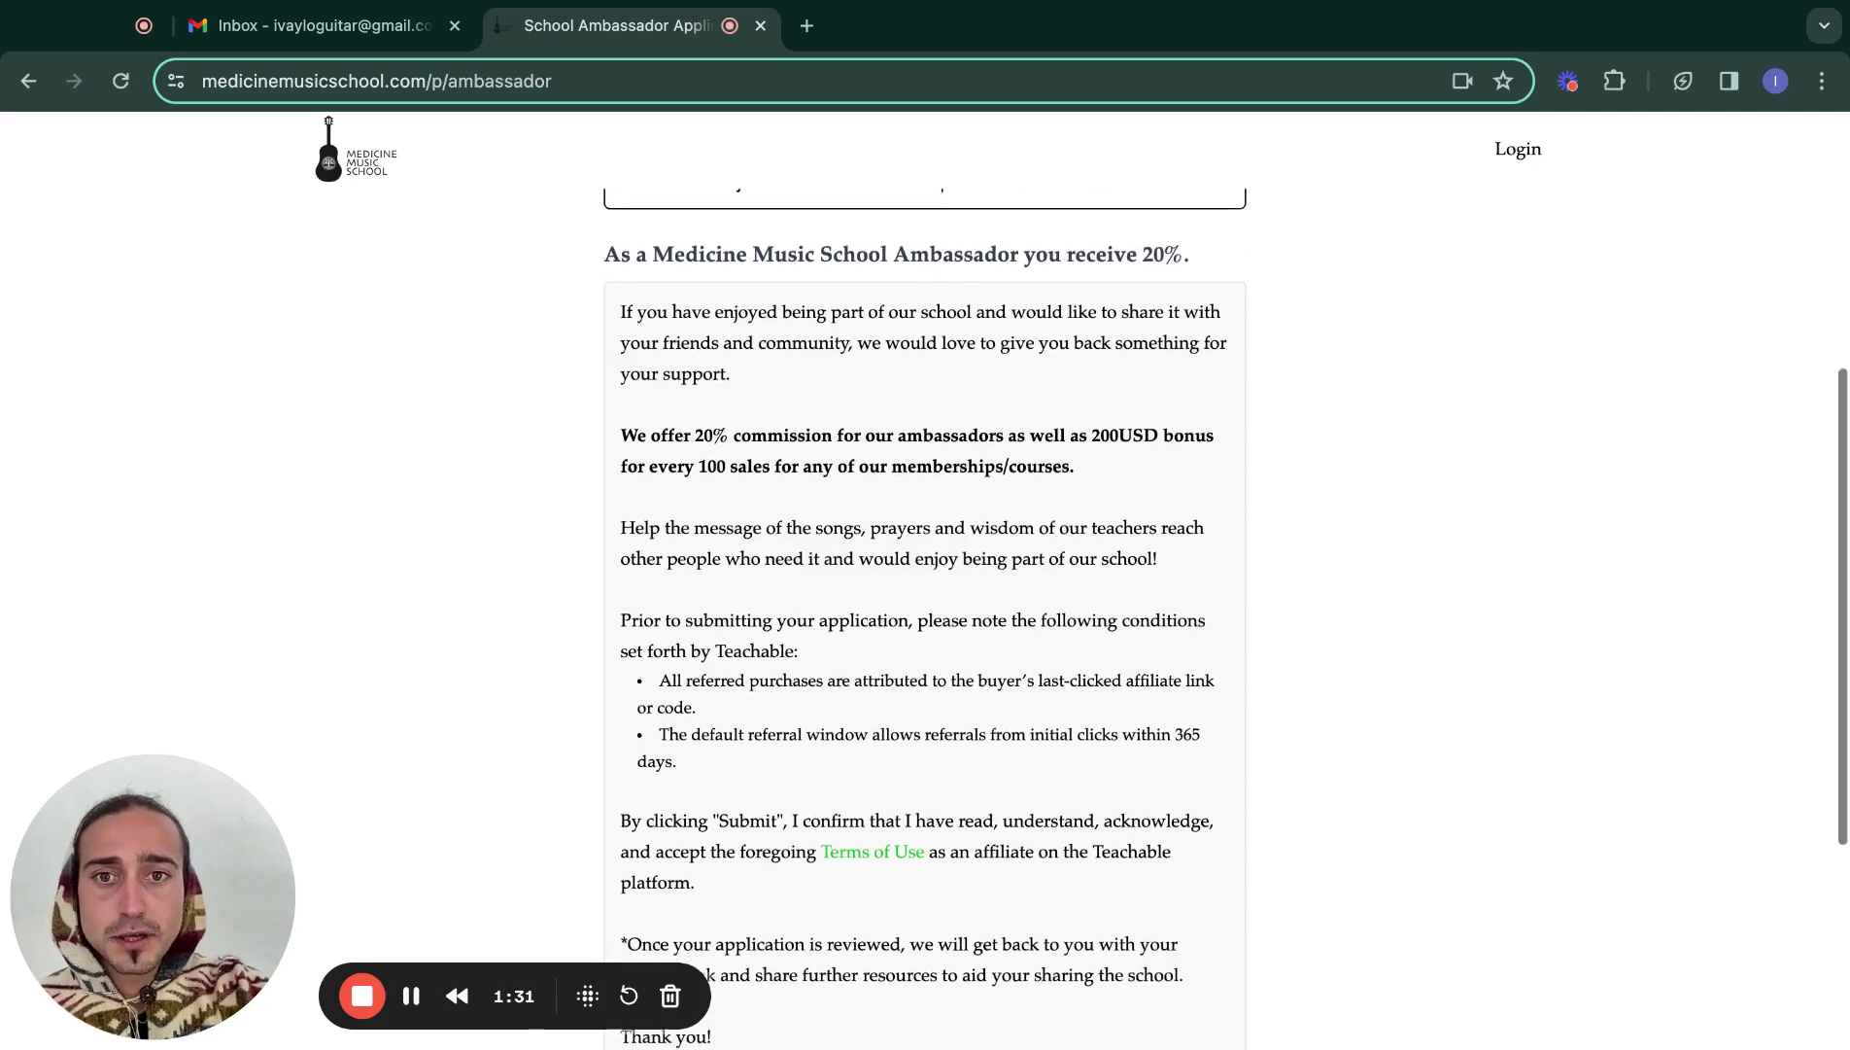
scroll(927, 622, up, 5)
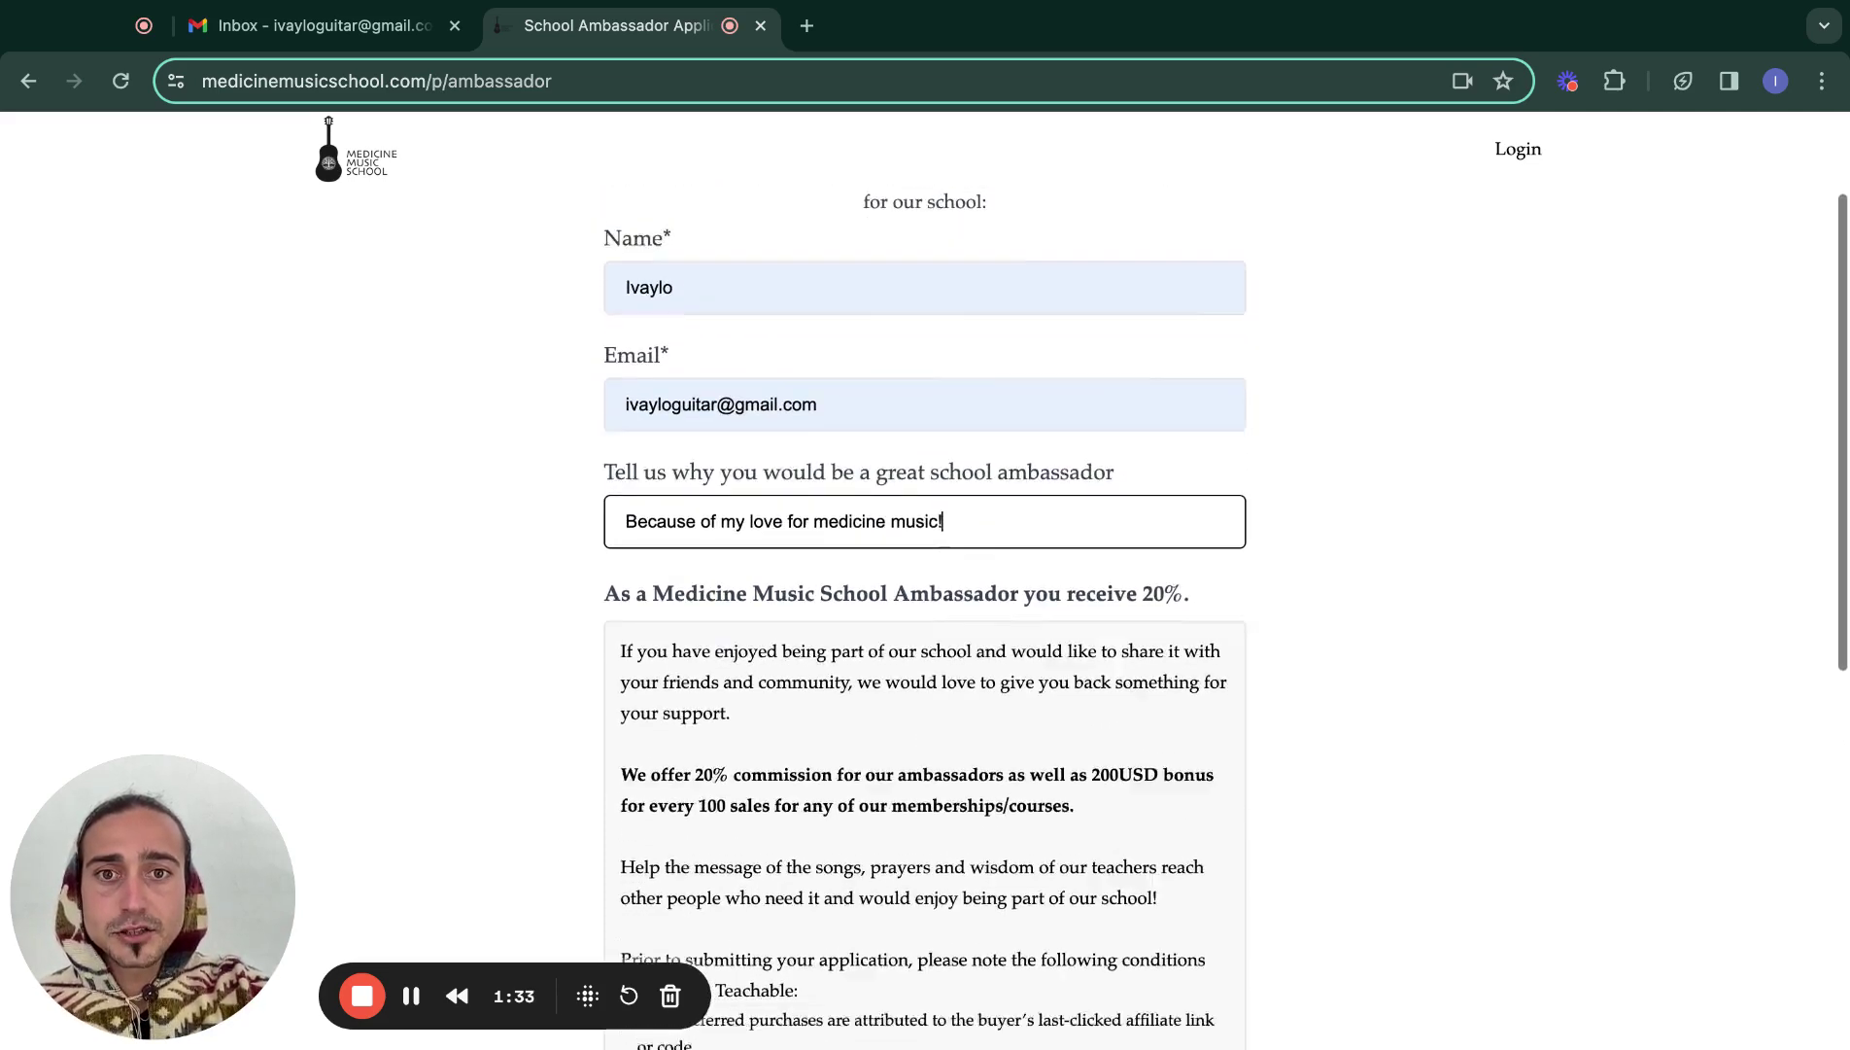
scroll(954, 722, down, 6)
scroll(953, 722, down, 2)
scroll(969, 730, down, 1)
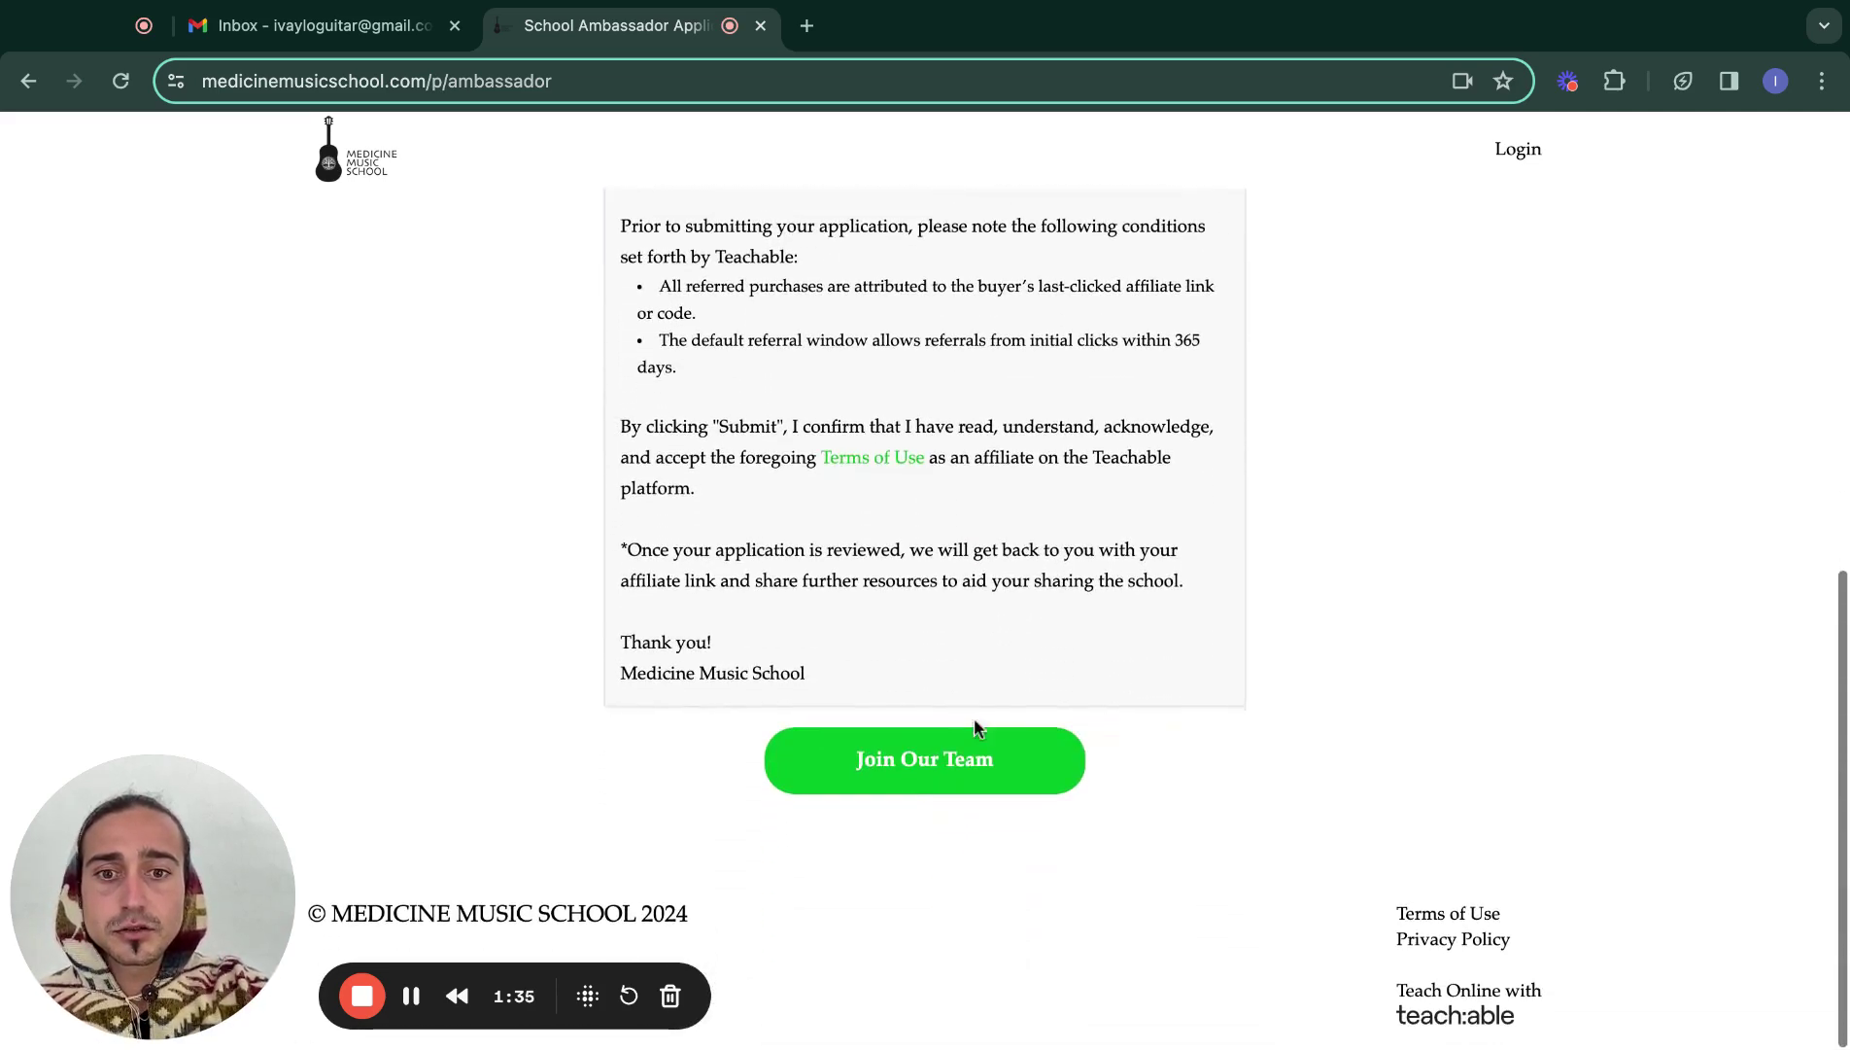
Submit the ambassador application with Join Our Team.
click(944, 764)
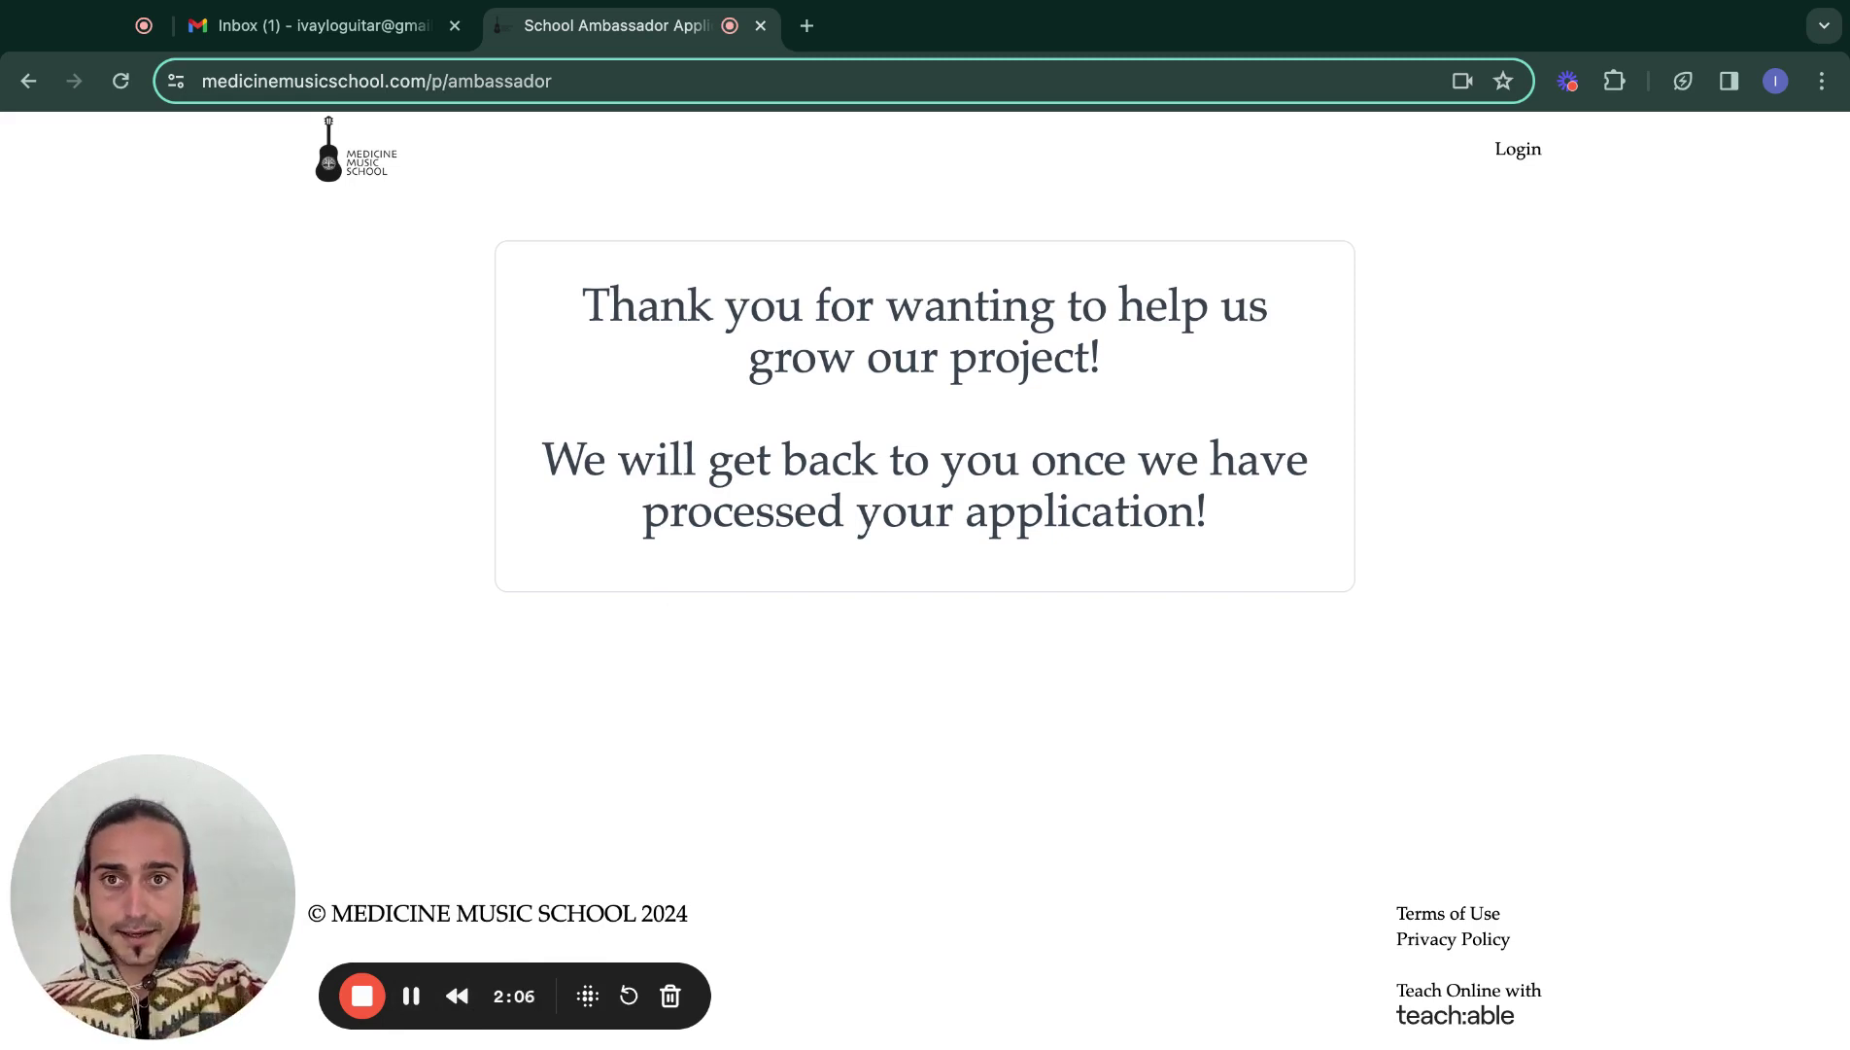
Open the 'You've been added as an affiliate' email in the Gmail inbox.
click(343, 34)
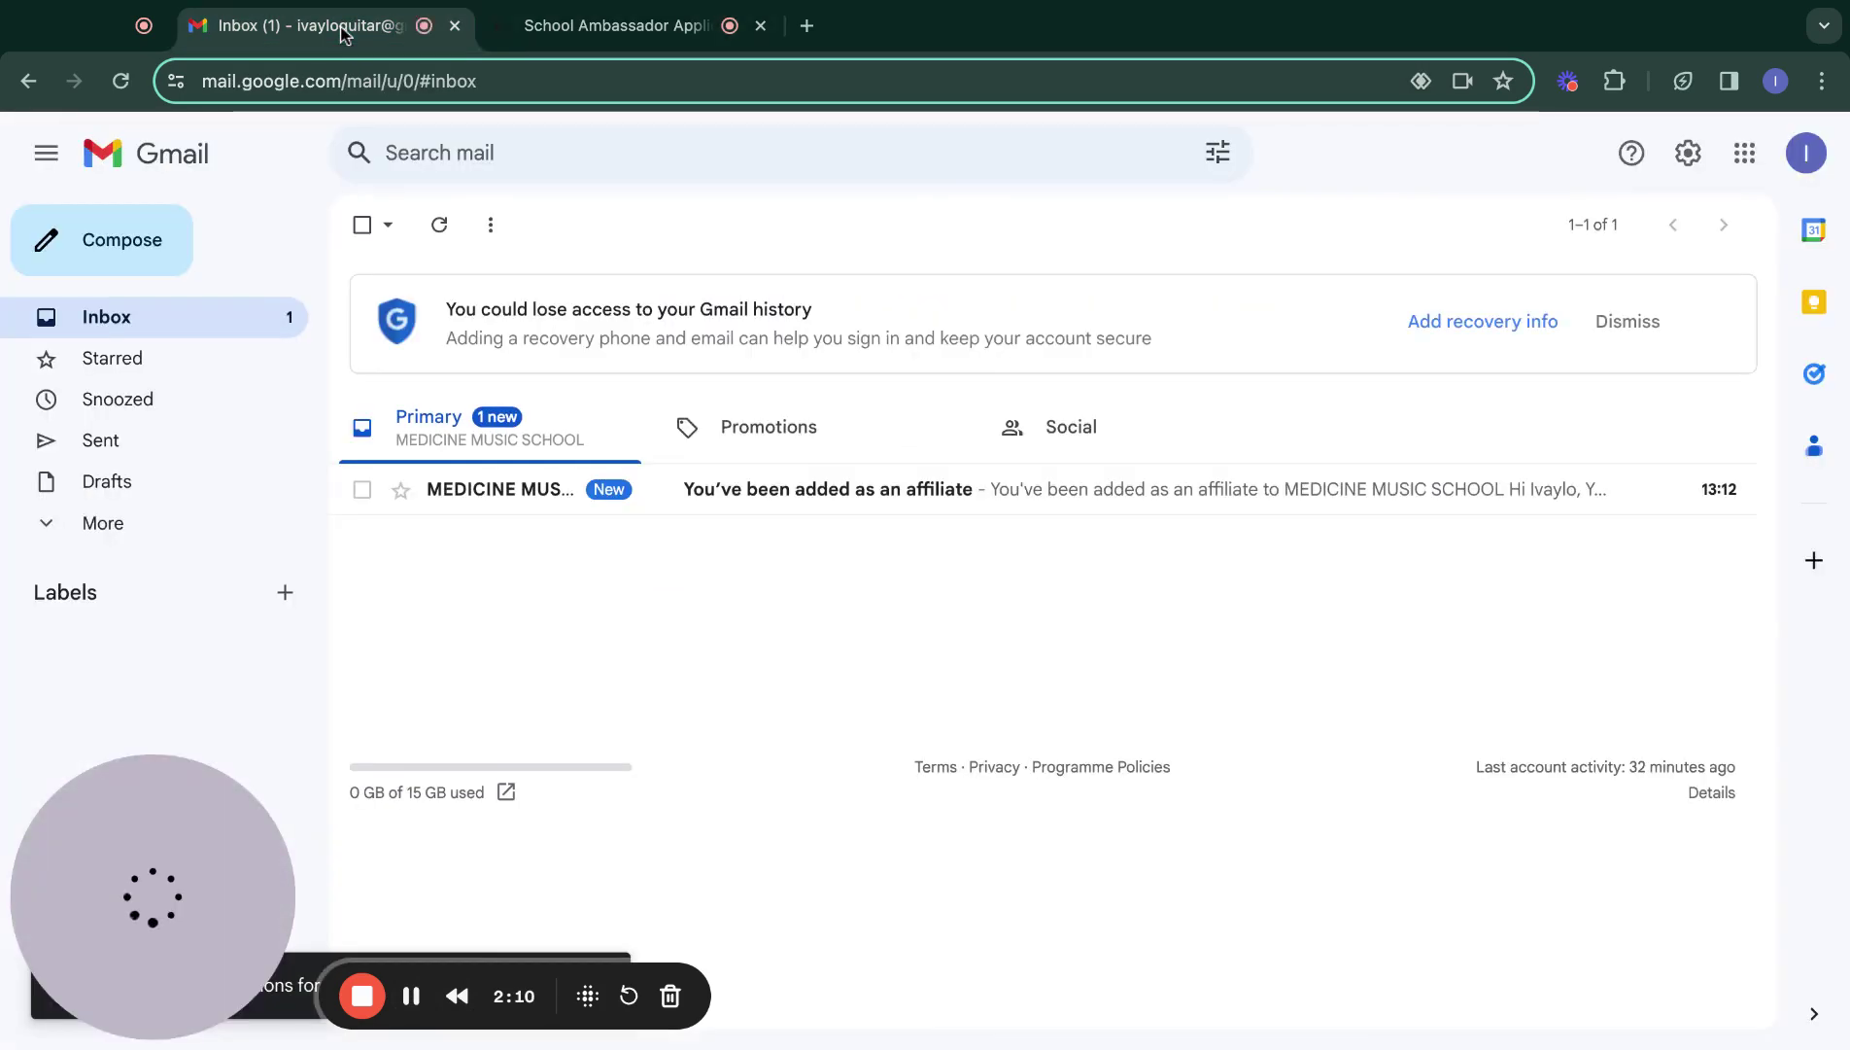
click(1029, 493)
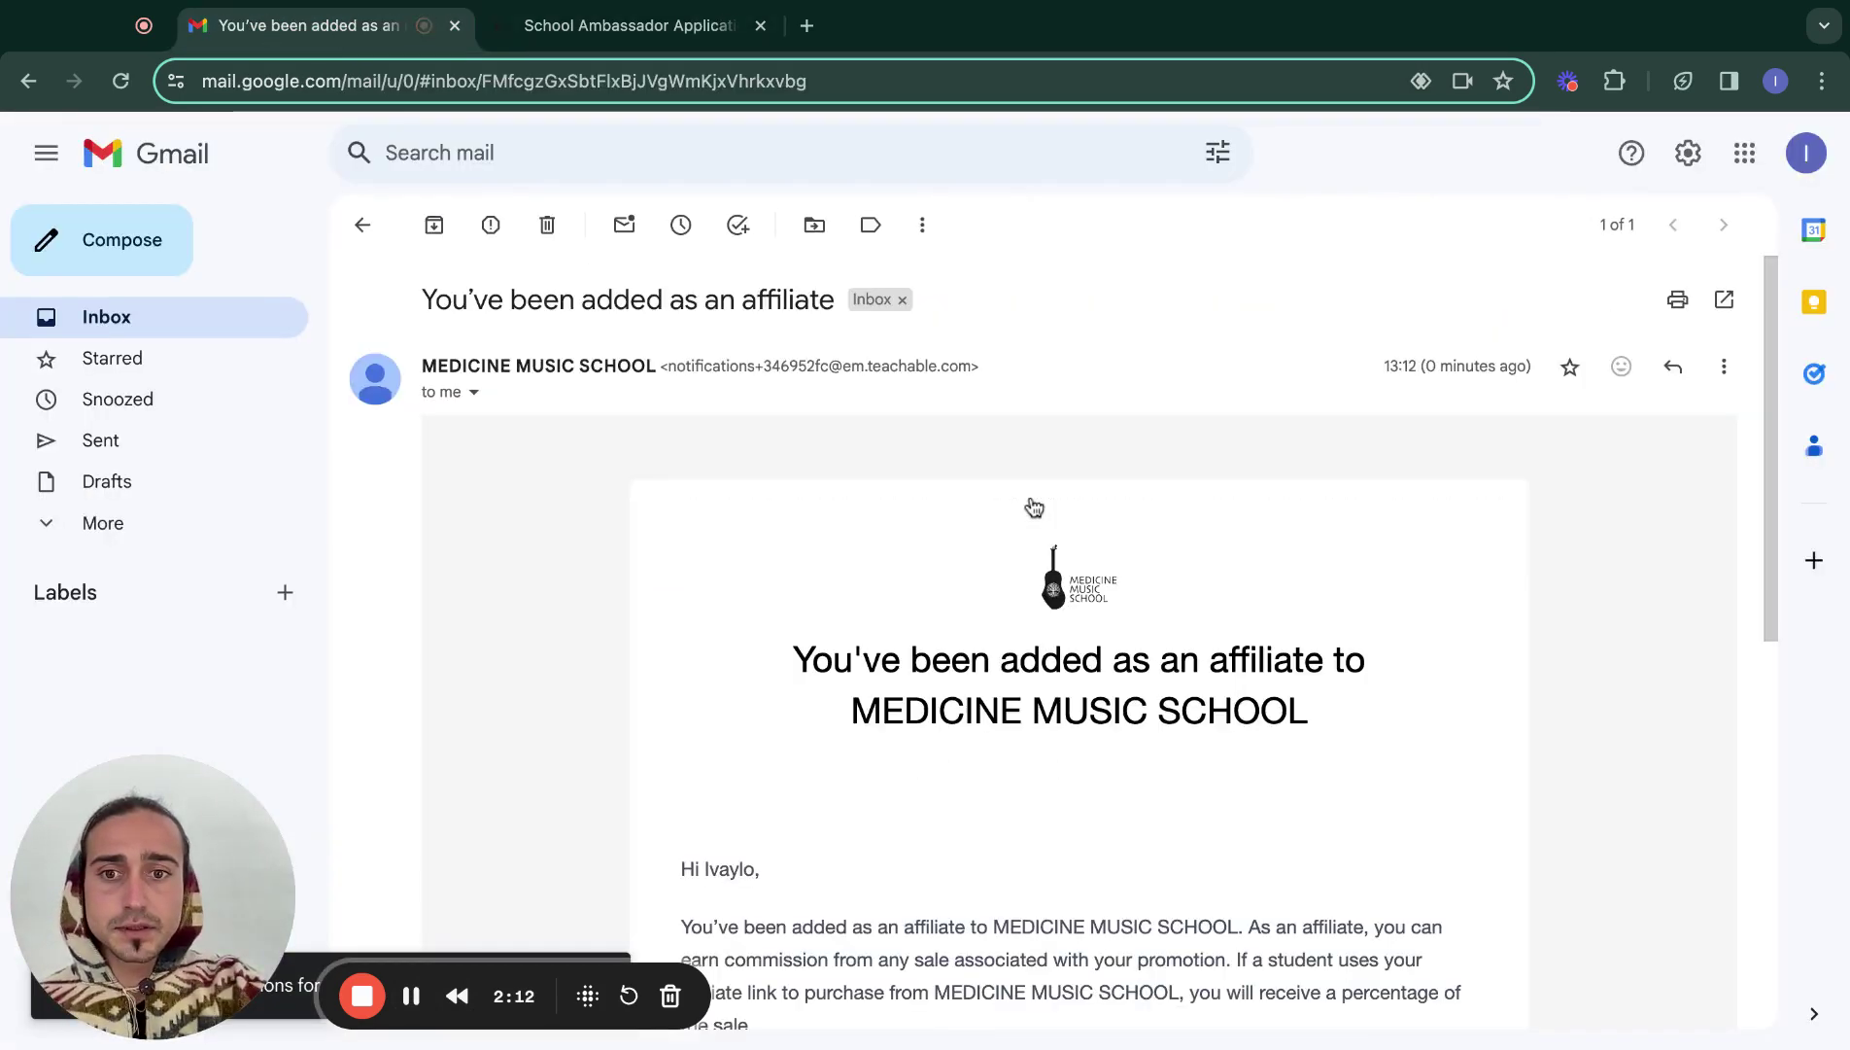
scroll(879, 577, down, 3)
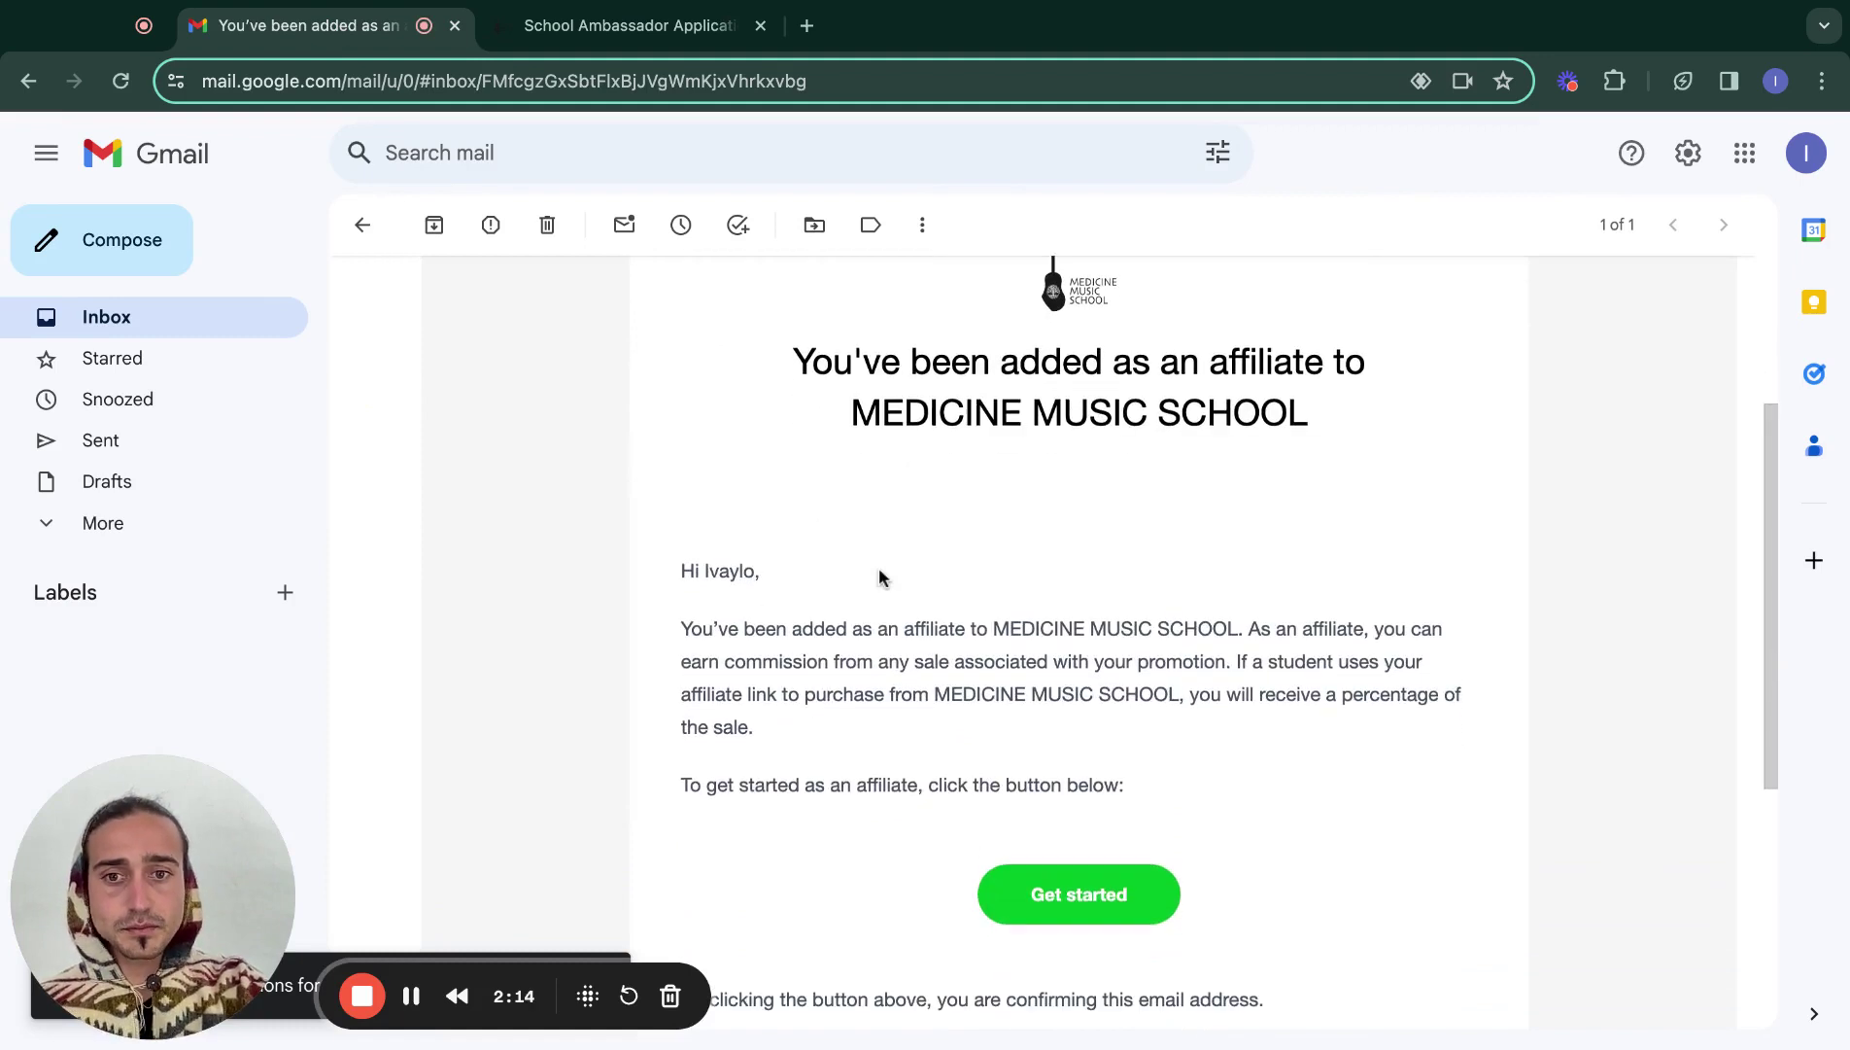
scroll(879, 572, down, 2)
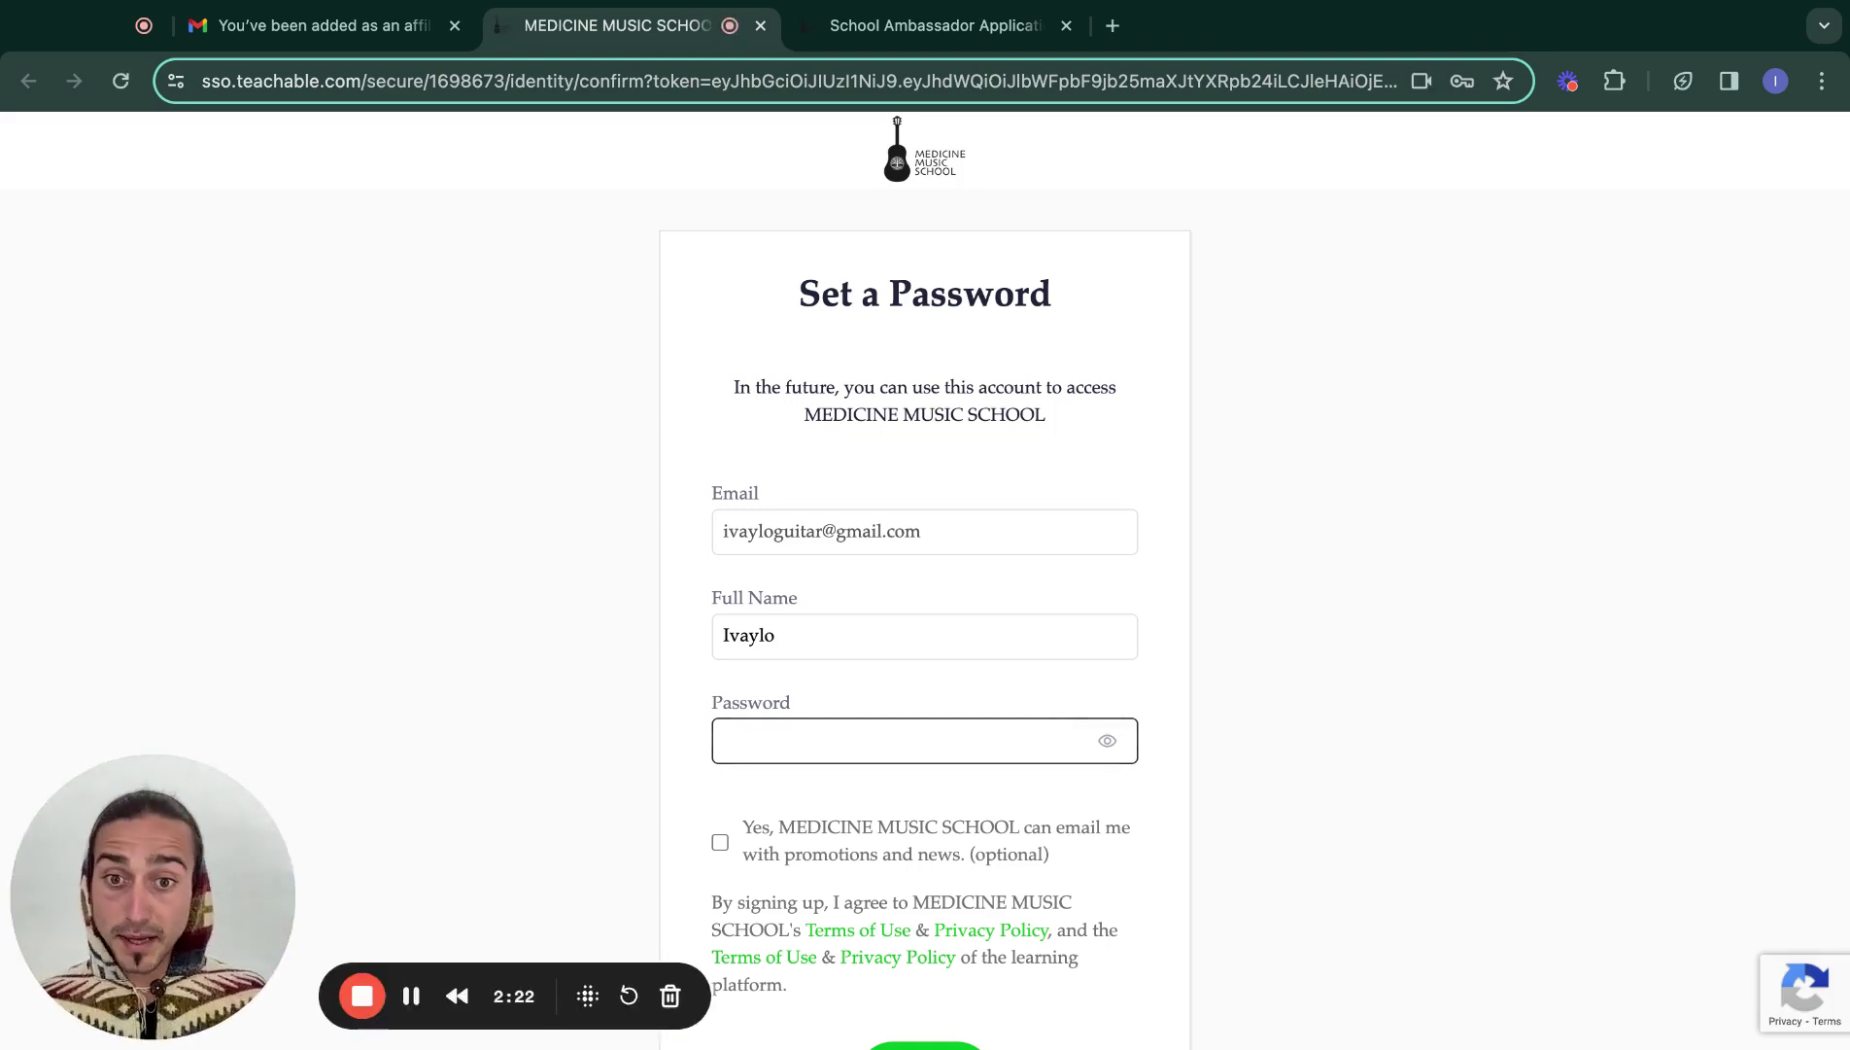
text(••)
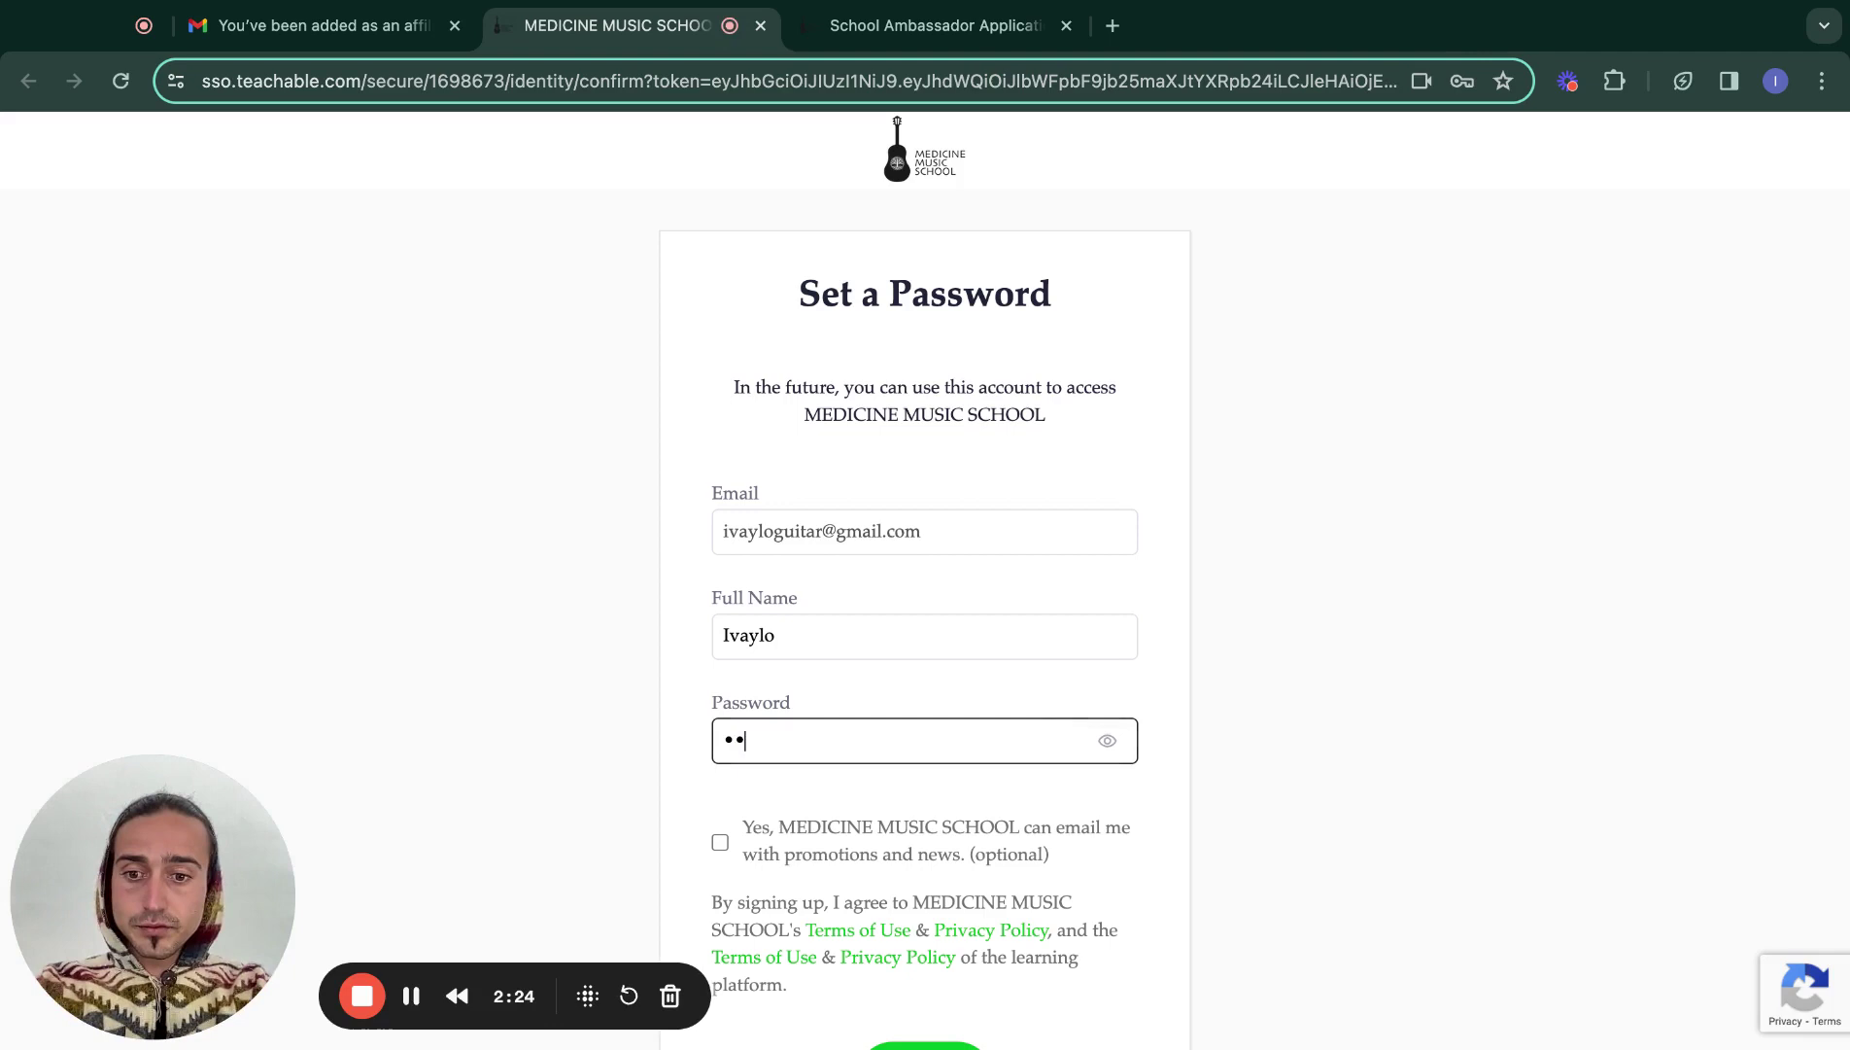
text(••••••)
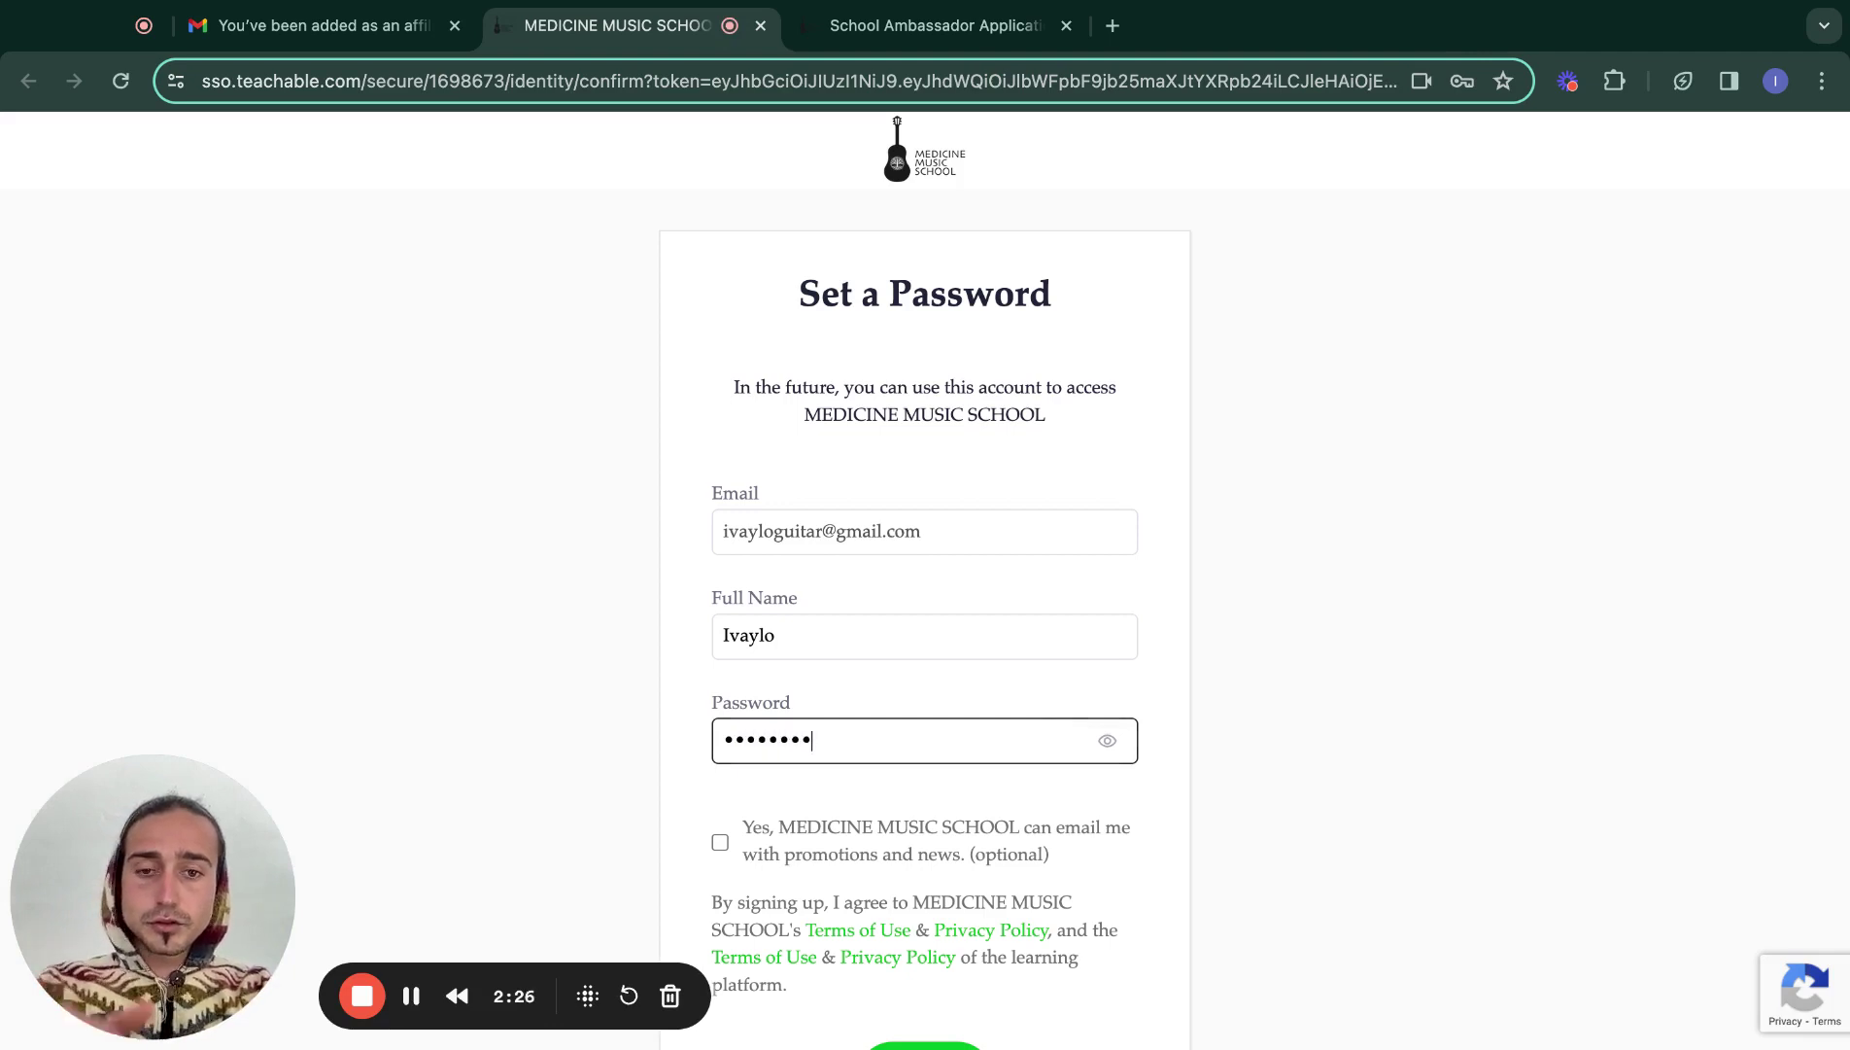
Set the account password, opt in to promotions emails, and continue to affiliate onboarding.
click(1486, 593)
scroll(1487, 593, down, 3)
click(721, 581)
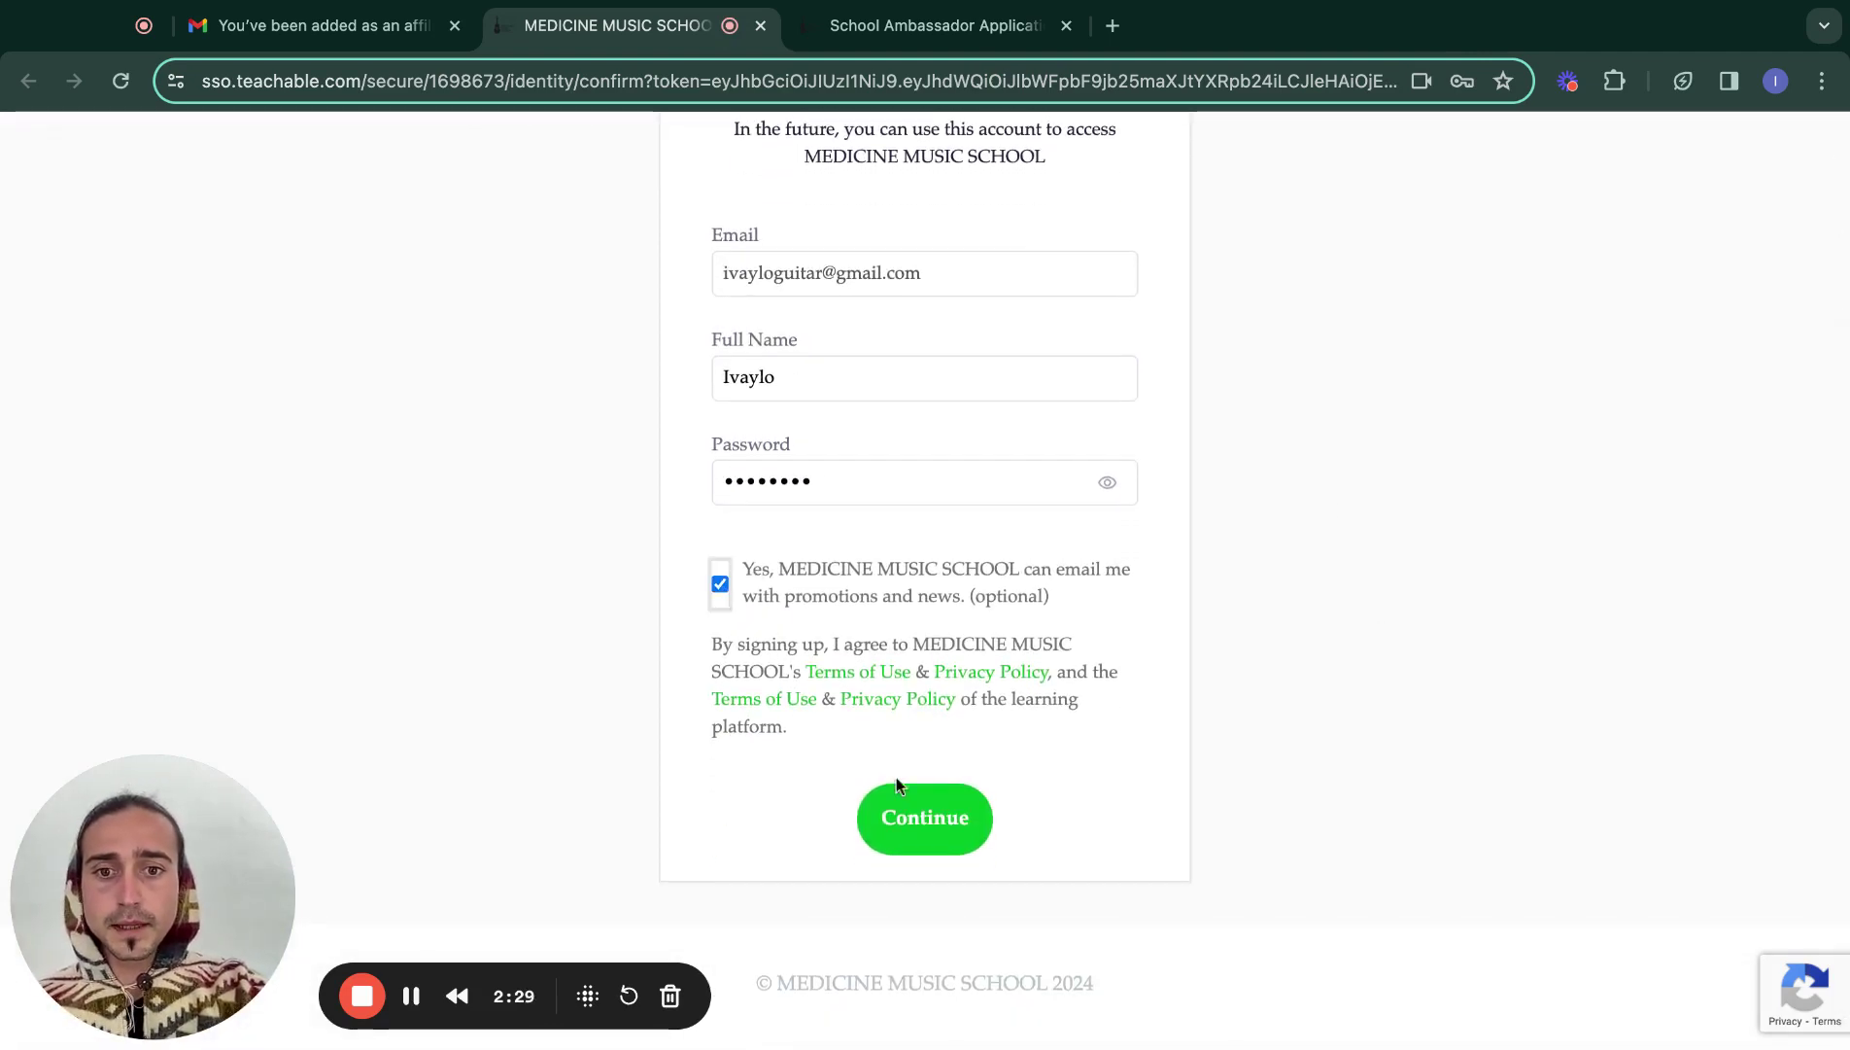
click(932, 824)
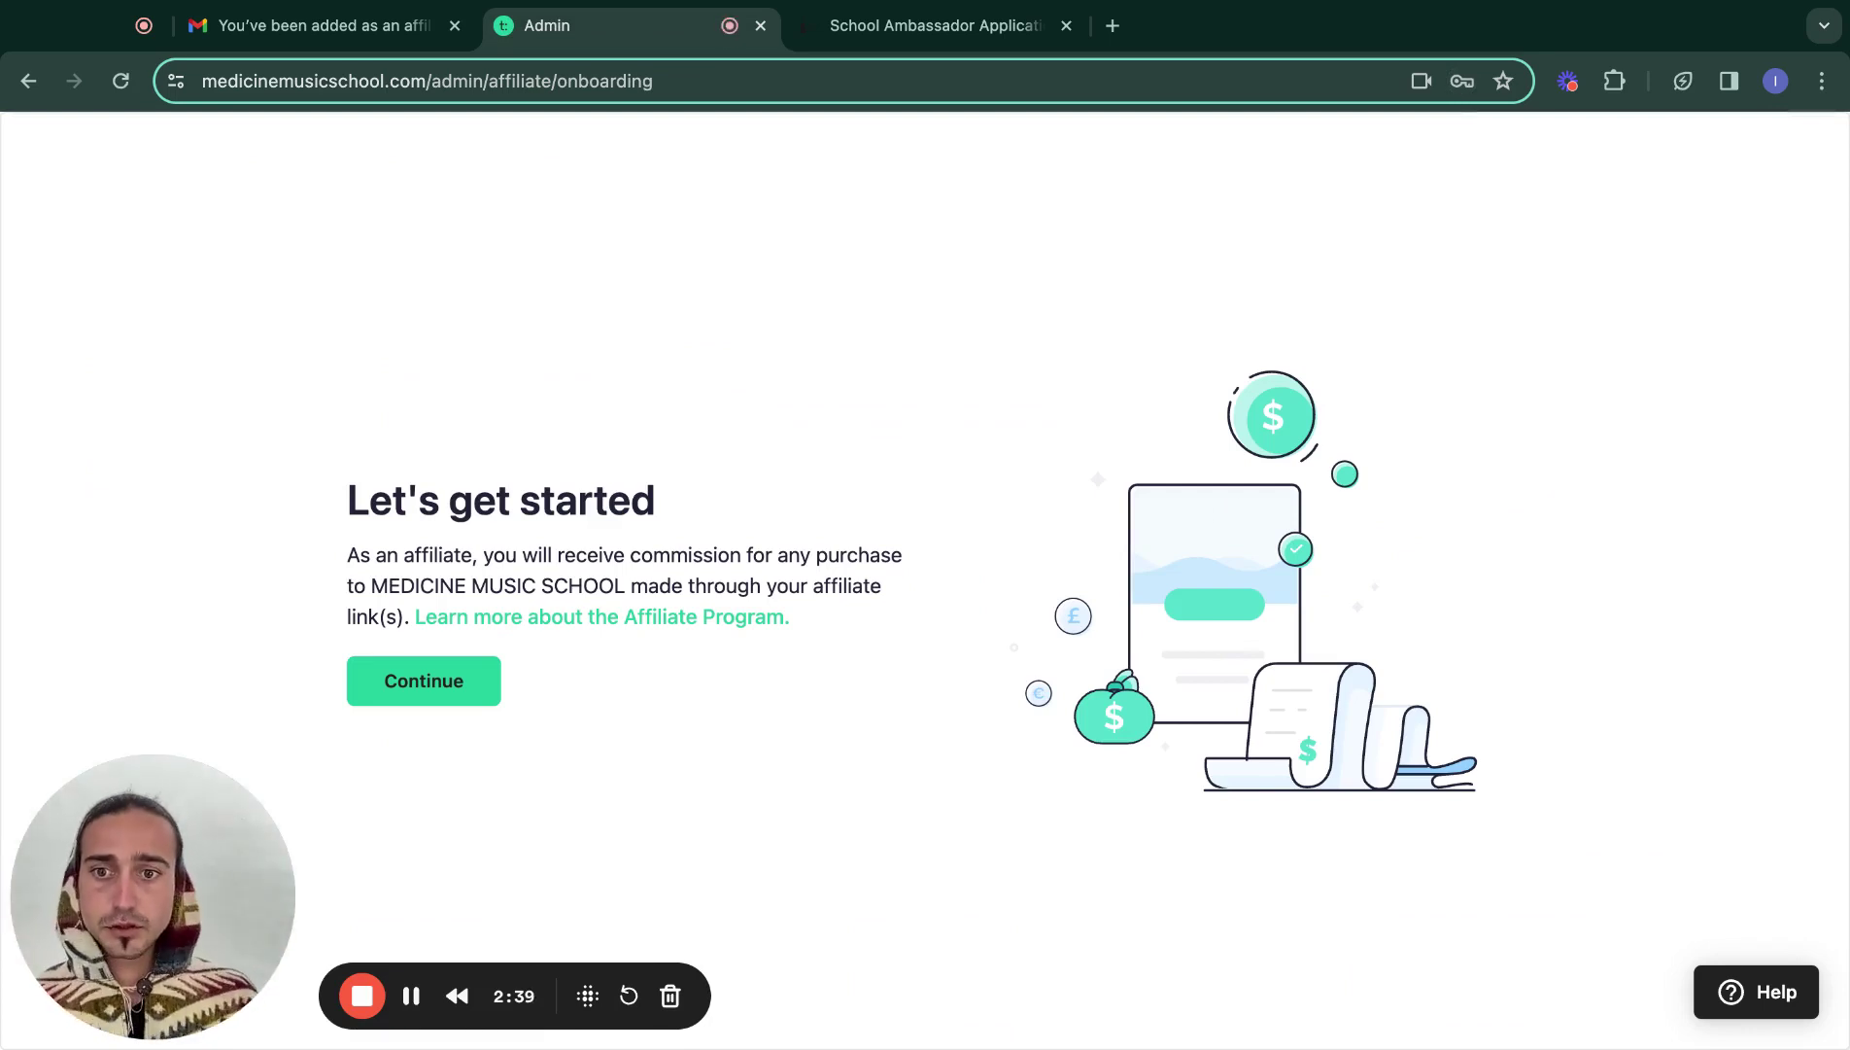
Skip the payout setup for later to reach the Affiliate Dashboard.
click(478, 676)
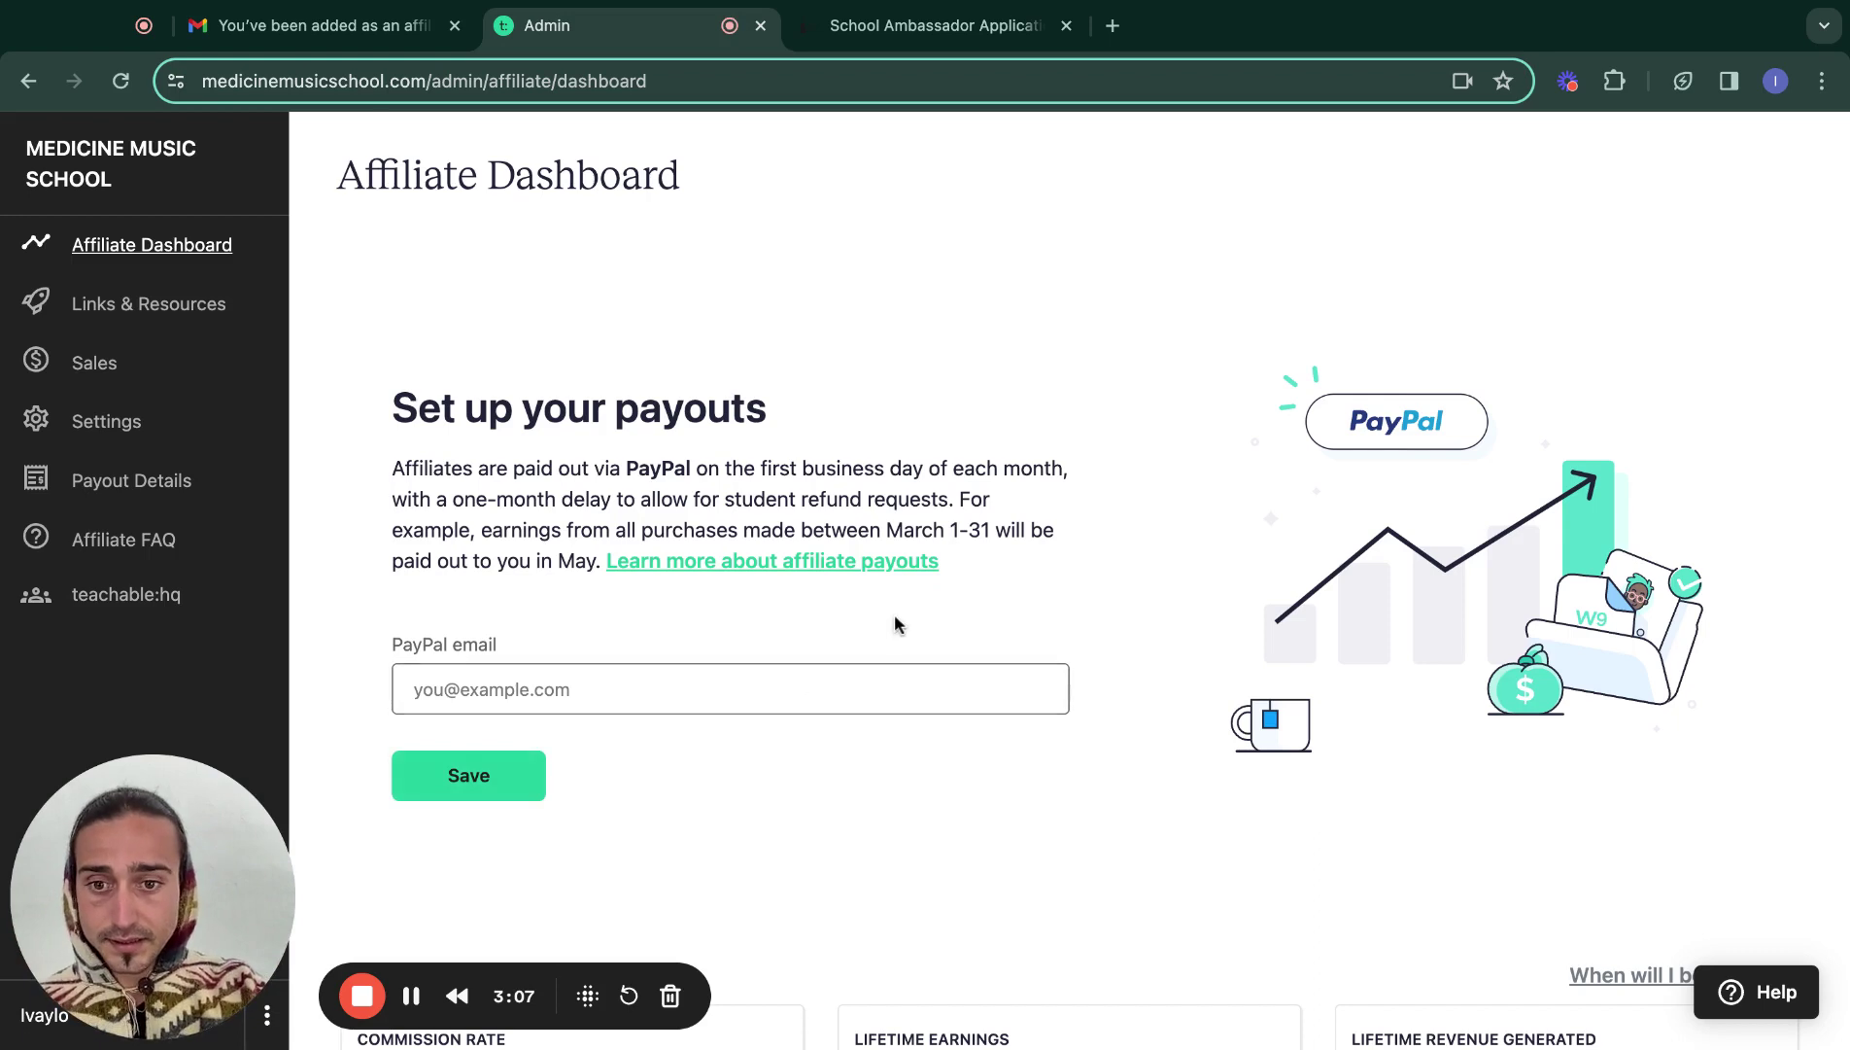
scroll(893, 619, down, 3)
scroll(894, 624, down, 3)
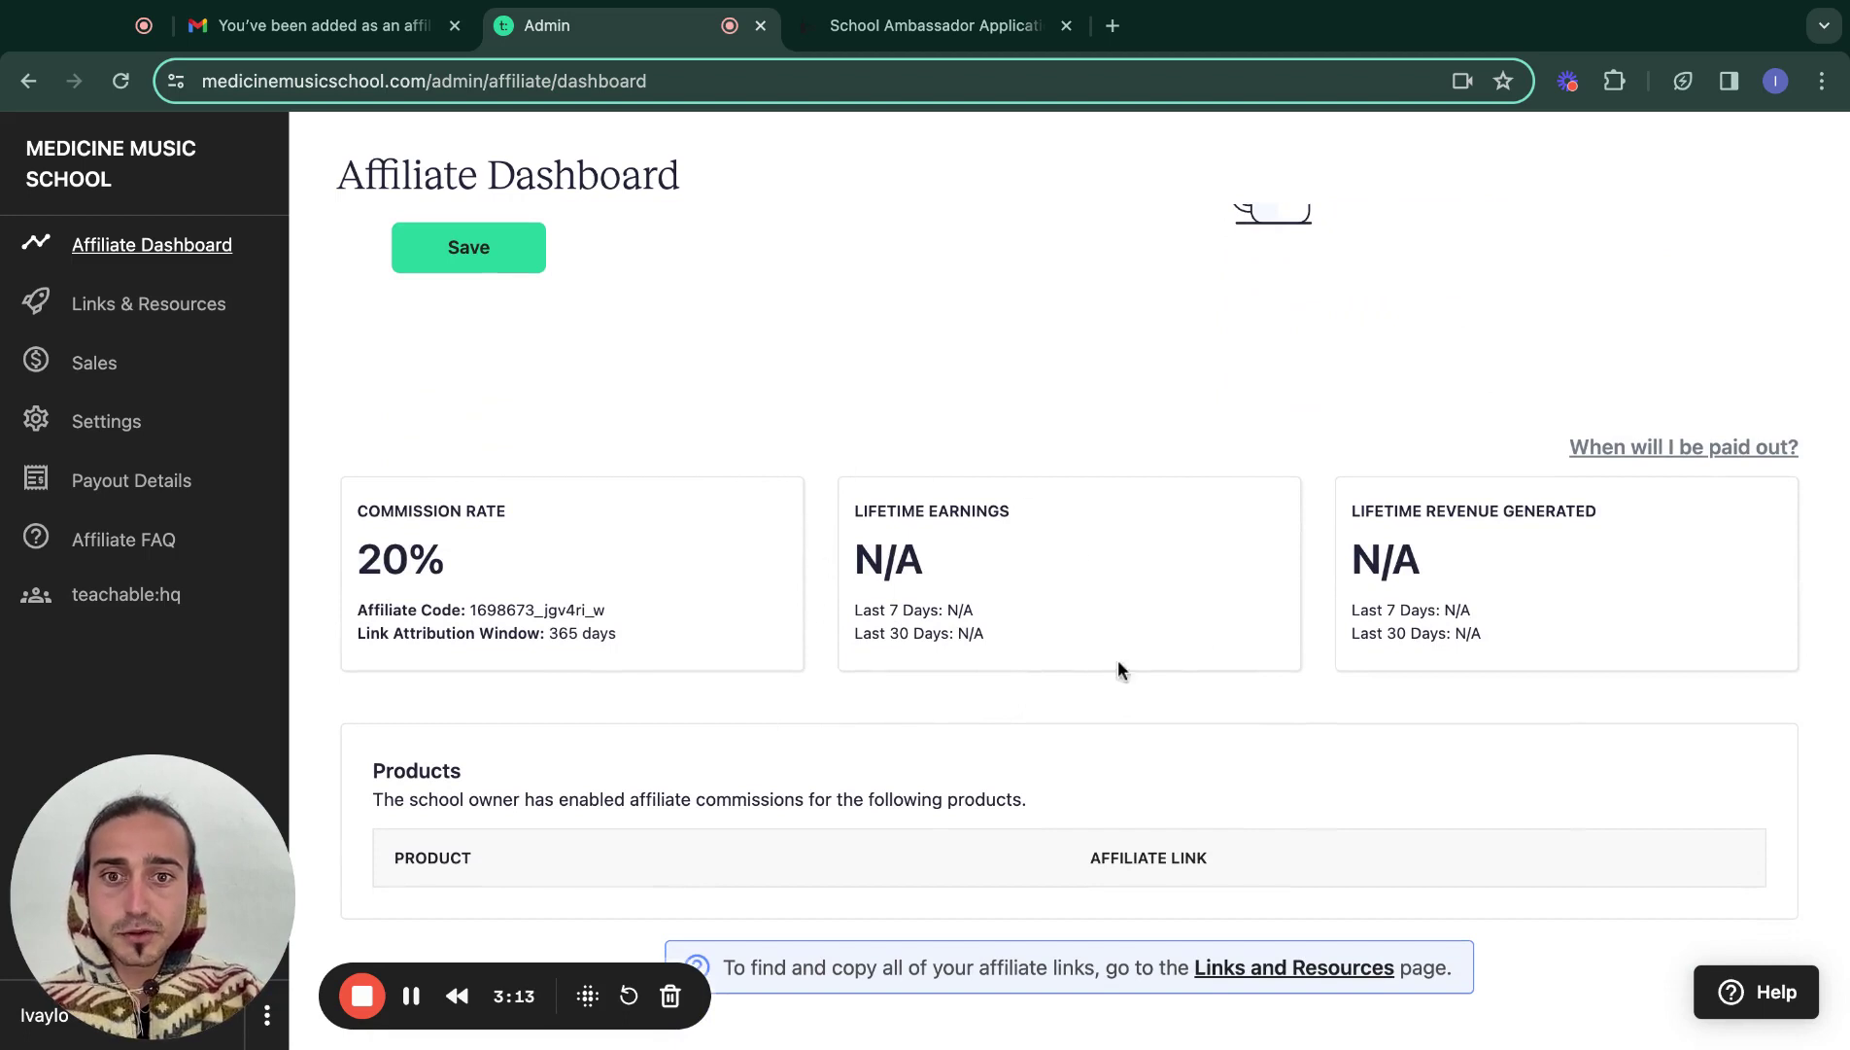
scroll(1081, 666, down, 1)
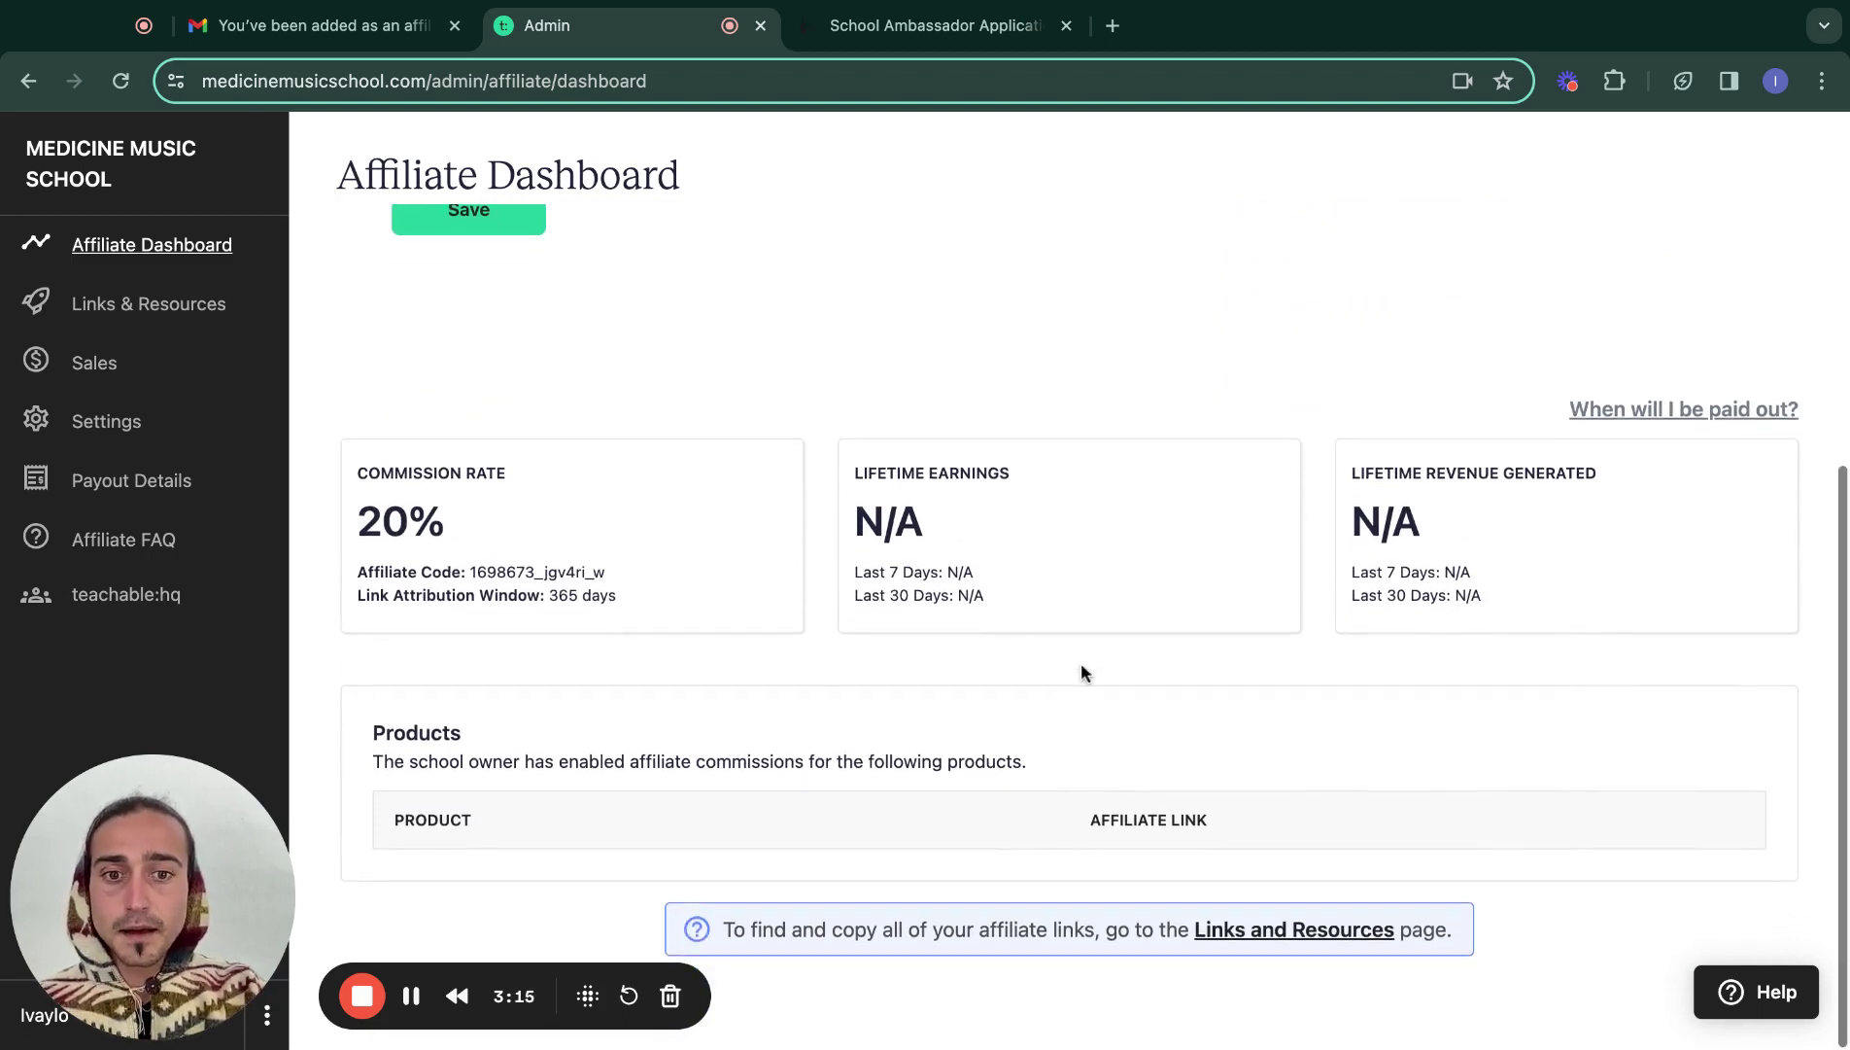
scroll(1080, 665, up, 2)
scroll(1081, 672, up, 1)
scroll(1082, 673, up, 1)
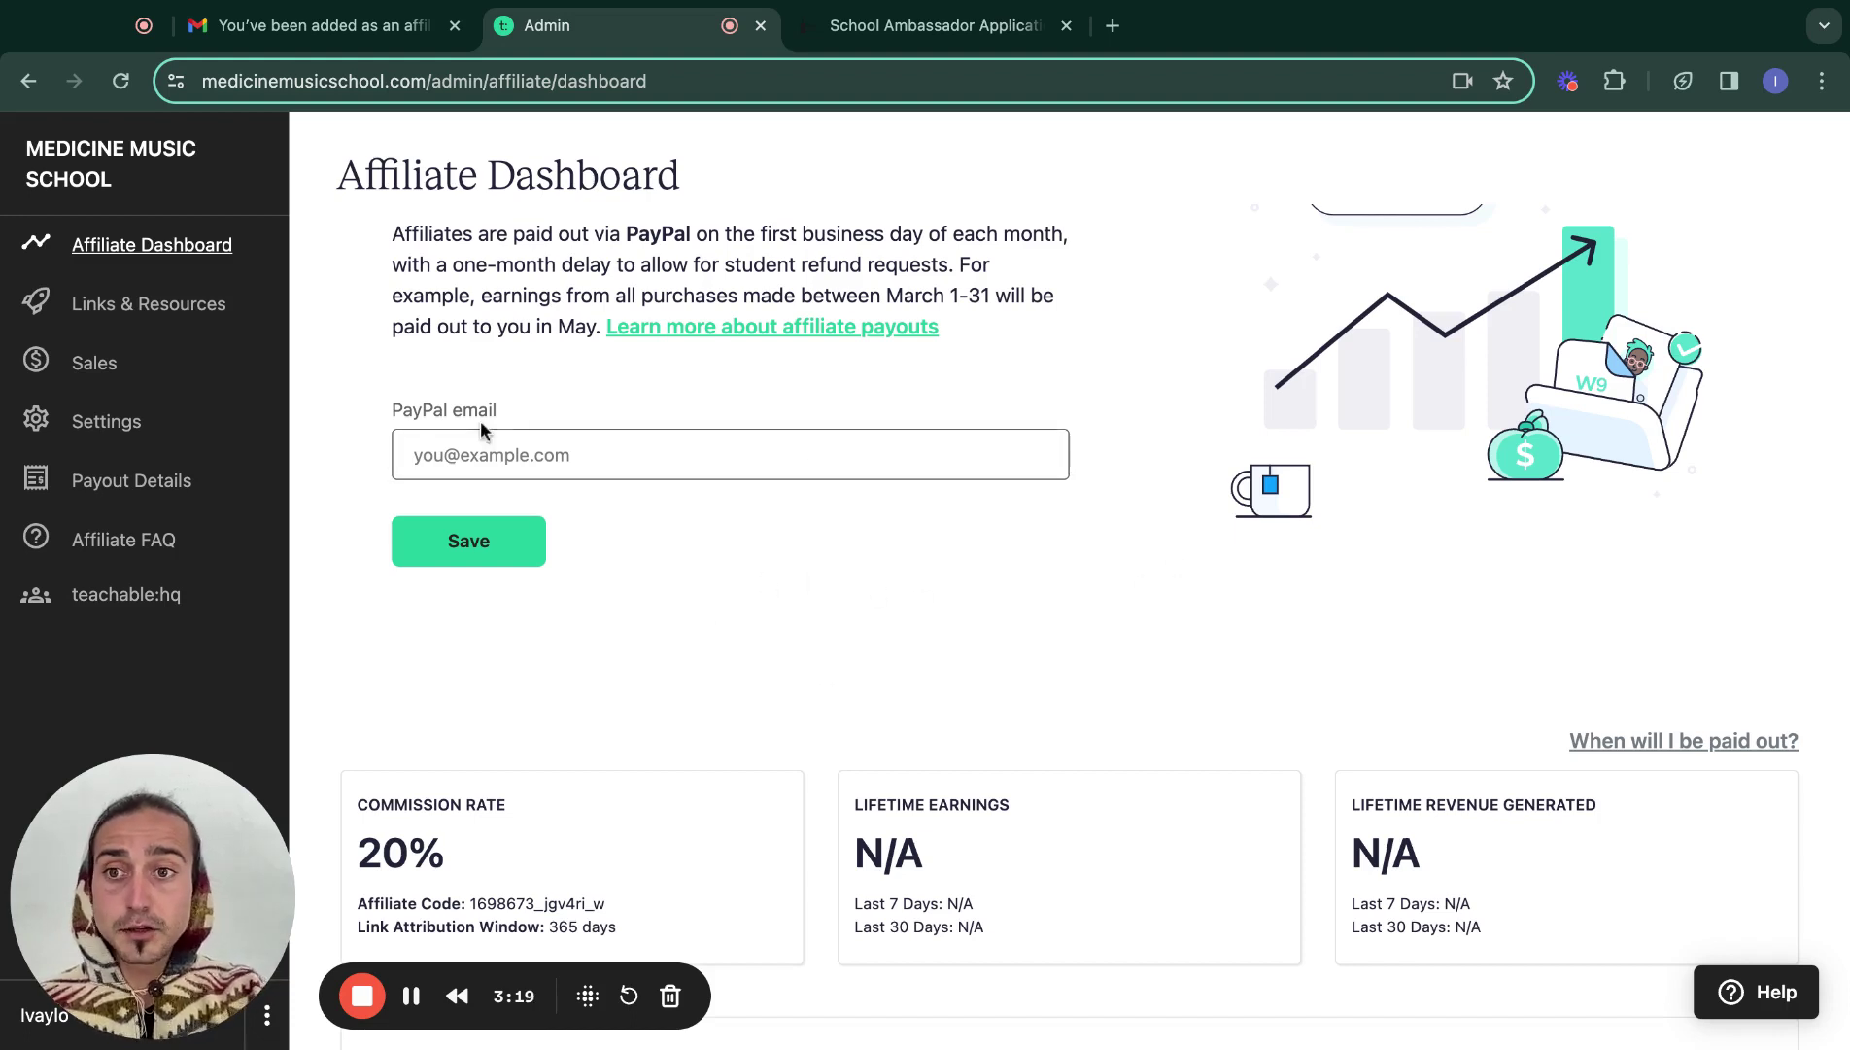
Go to Links & Resources to see the affiliate links and promotional materials.
click(121, 310)
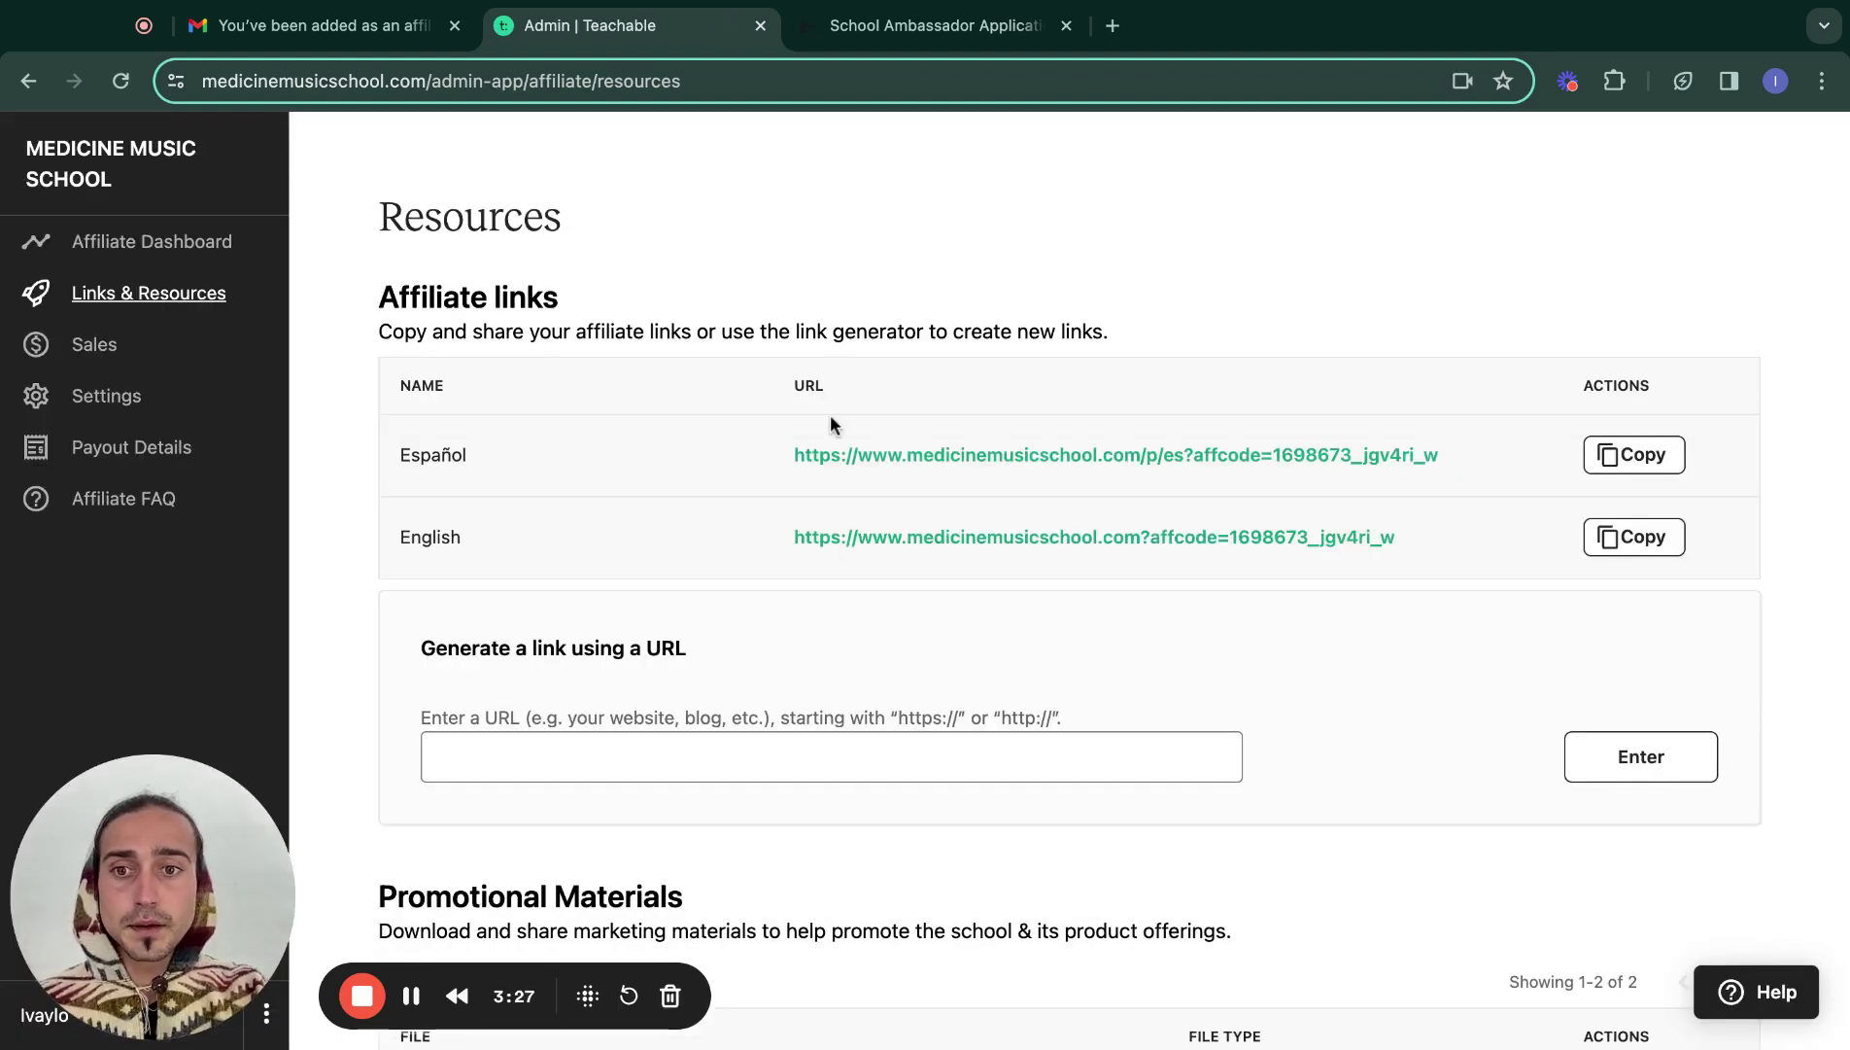
scroll(1034, 427, down, 1)
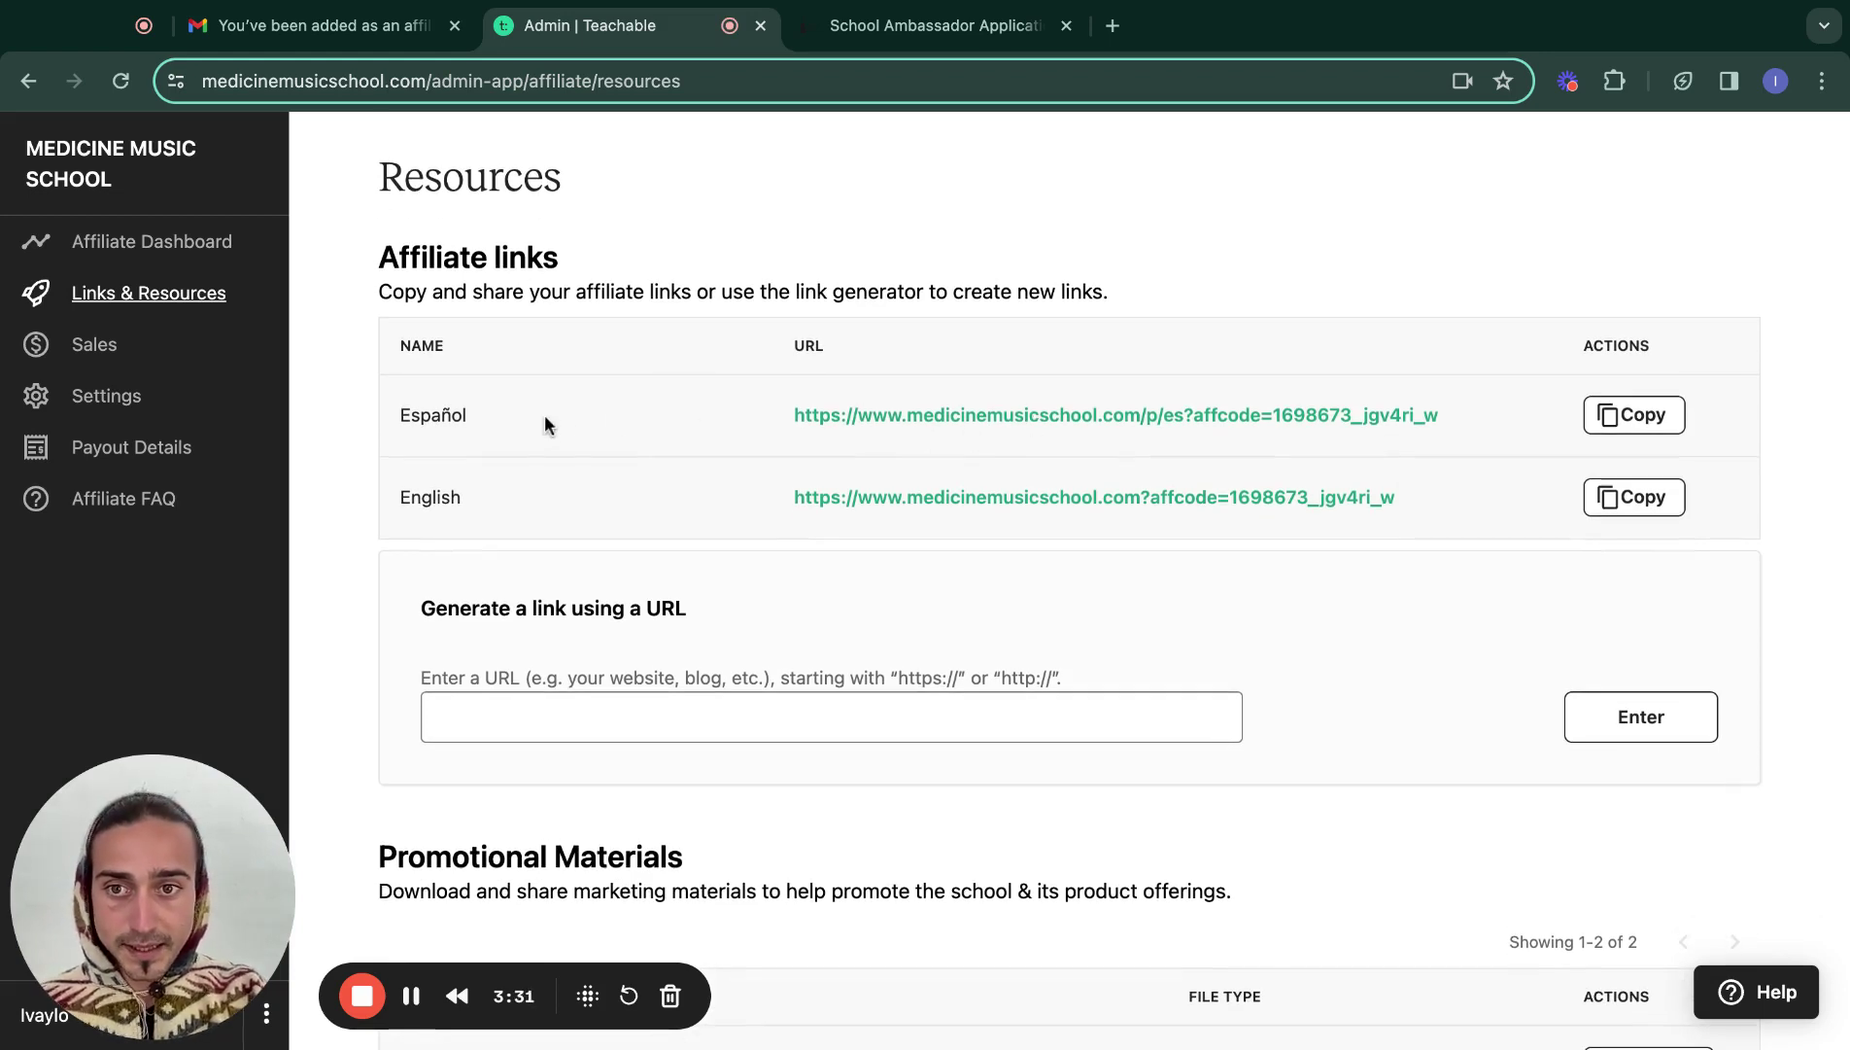
scroll(875, 515, down, 2)
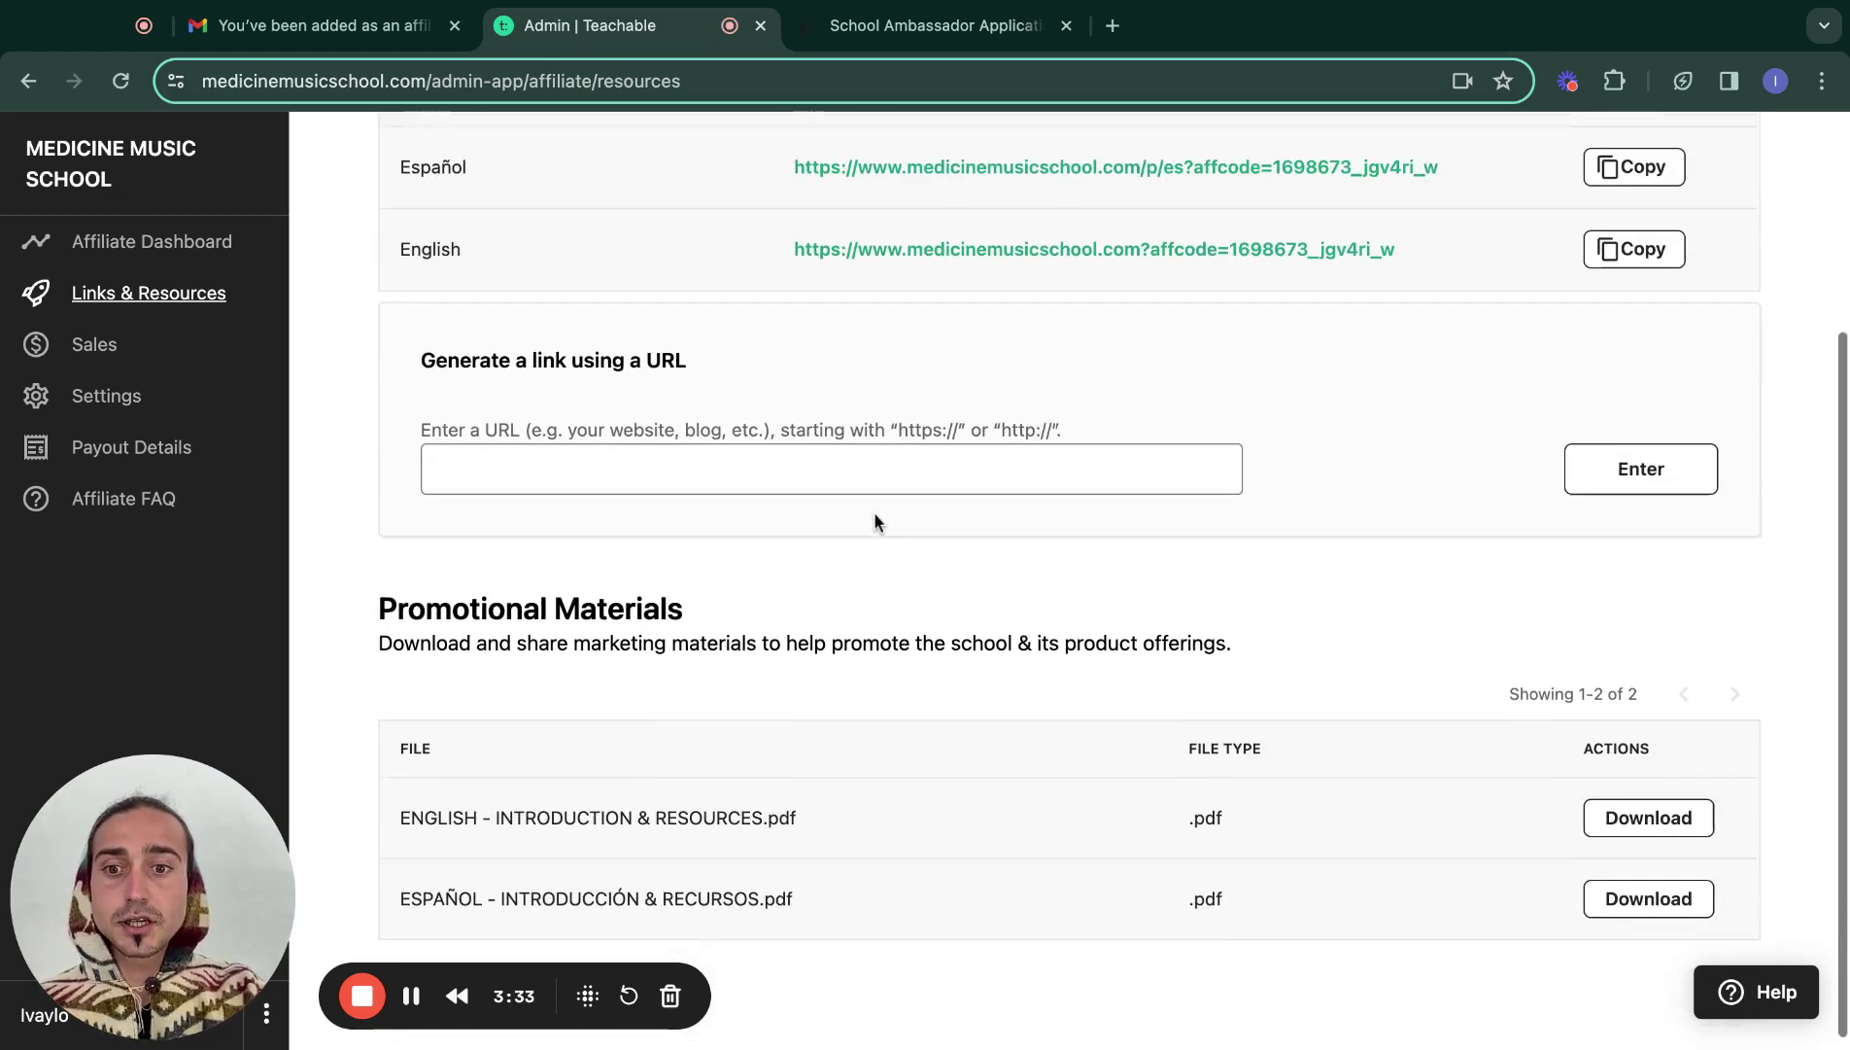